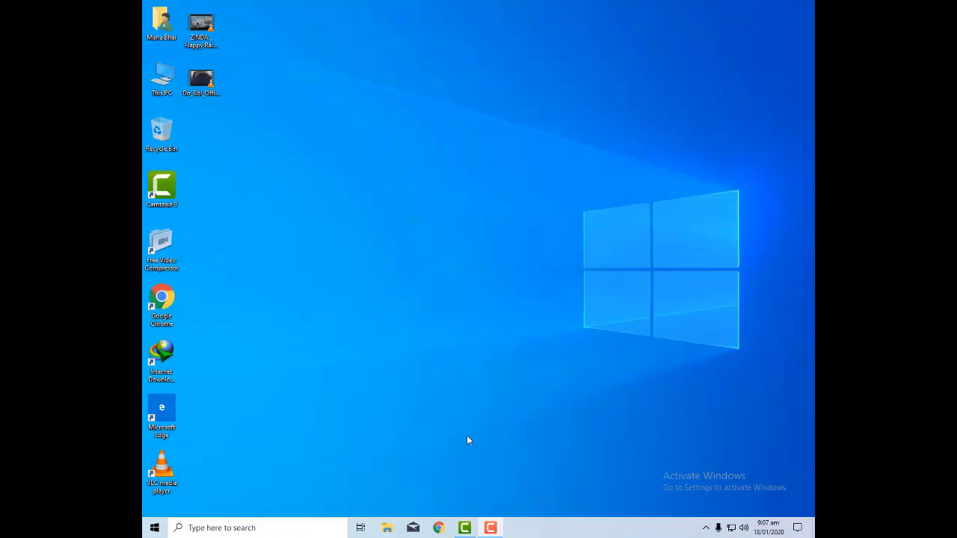
Launch VLC media player and open the Do_Bol_Official_OST video file from the Desktop folder.
{"action": "double_click", "coordinate": [163, 469]}
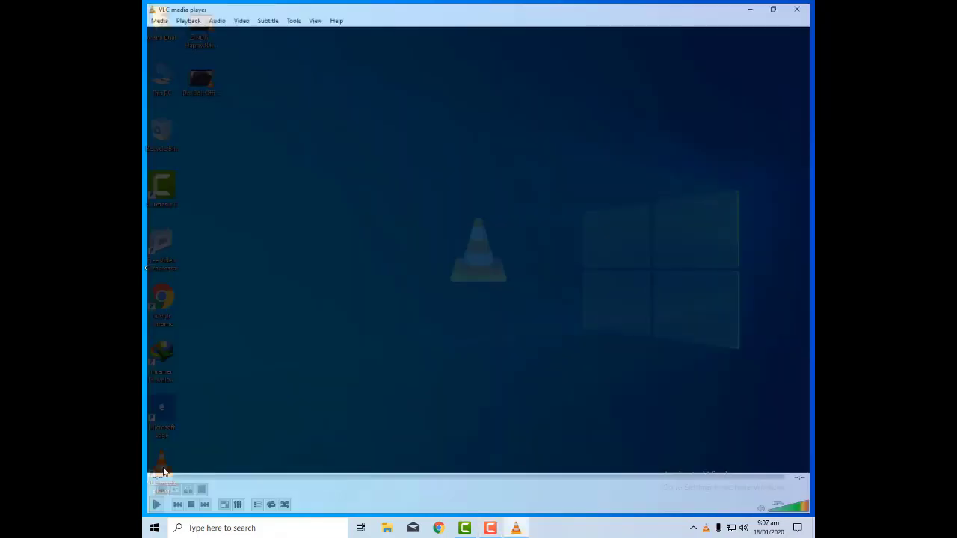
{"action": "left_click", "coordinate": [154, 17]}
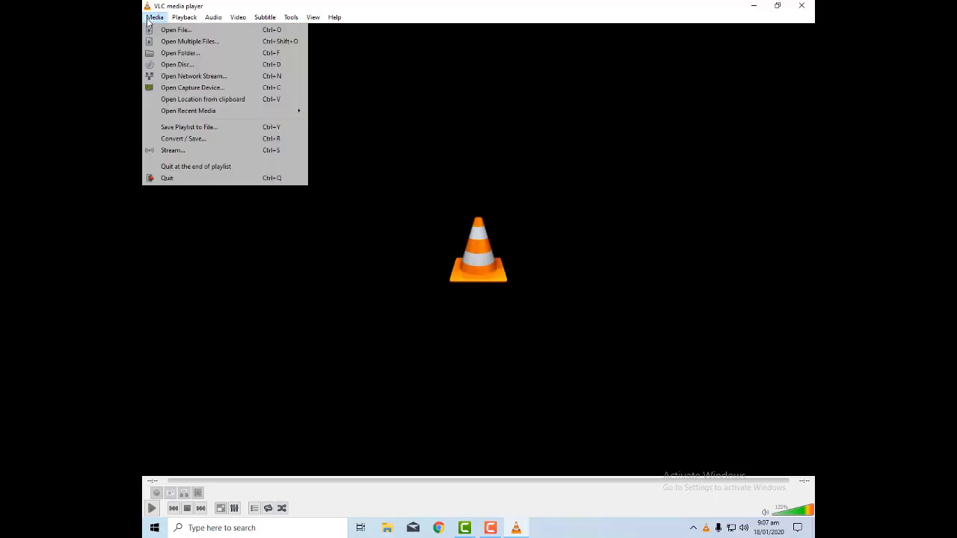
{"action": "left_click", "coordinate": [166, 32]}
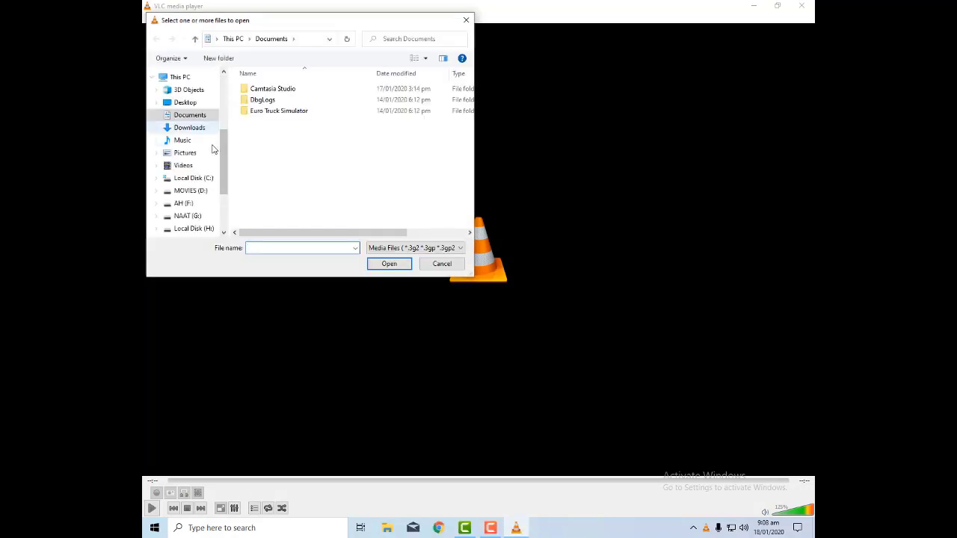
{"action": "left_click", "coordinate": [190, 107]}
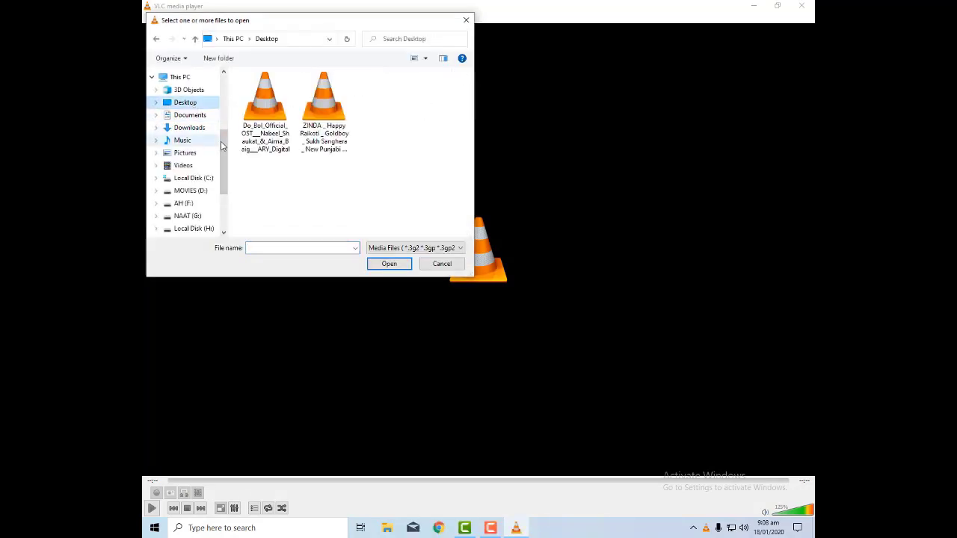
{"action": "left_click", "coordinate": [267, 142]}
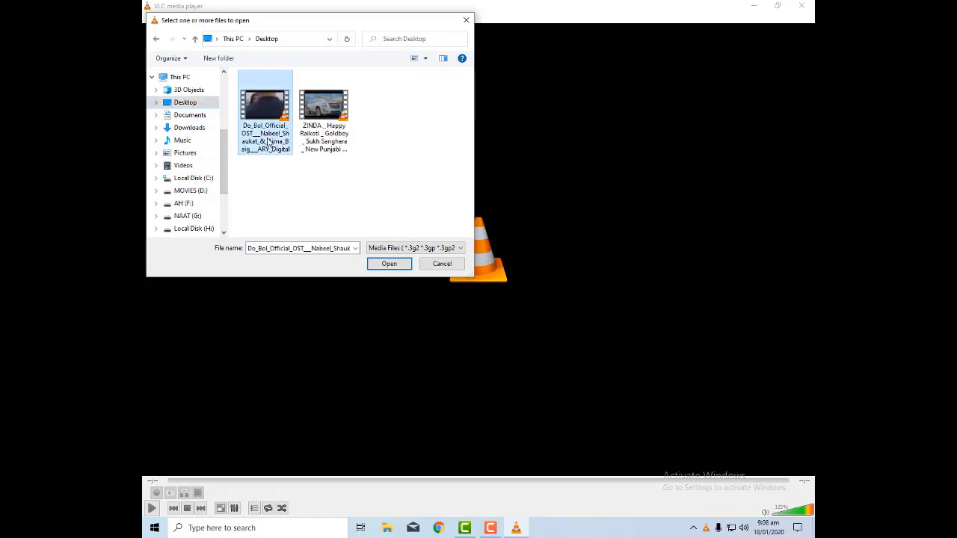
{"action": "left_click", "coordinate": [388, 265]}
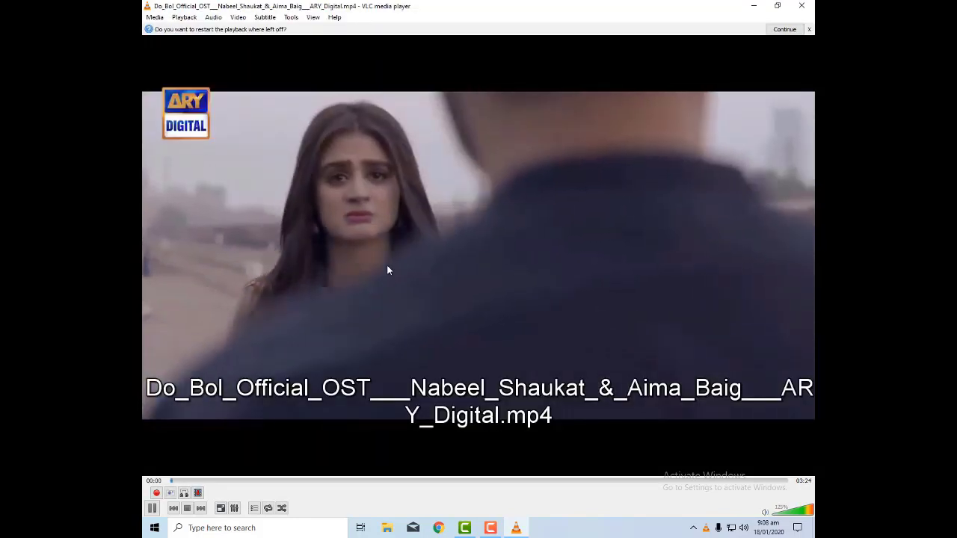
Lower the playback volume to 75%.
{"action": "scroll", "coordinate": [371, 169], "scroll_direction": "up", "scroll_amount": 4}
{"action": "scroll", "coordinate": [372, 169], "scroll_direction": "down", "scroll_amount": 7}
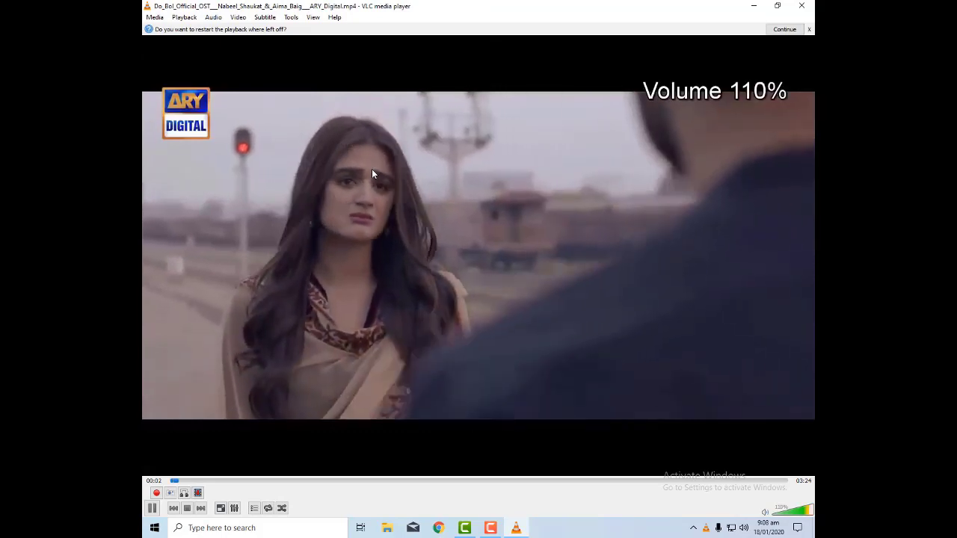
{"action": "scroll", "coordinate": [371, 169], "scroll_direction": "down", "scroll_amount": 7}
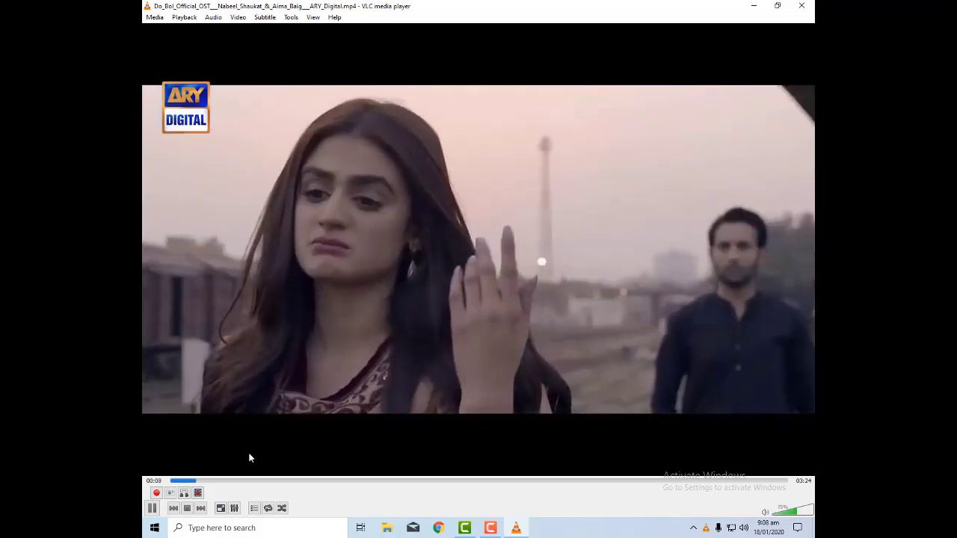
Skip forward through the video in stages to about 1:52.
{"action": "left_click", "coordinate": [249, 481]}
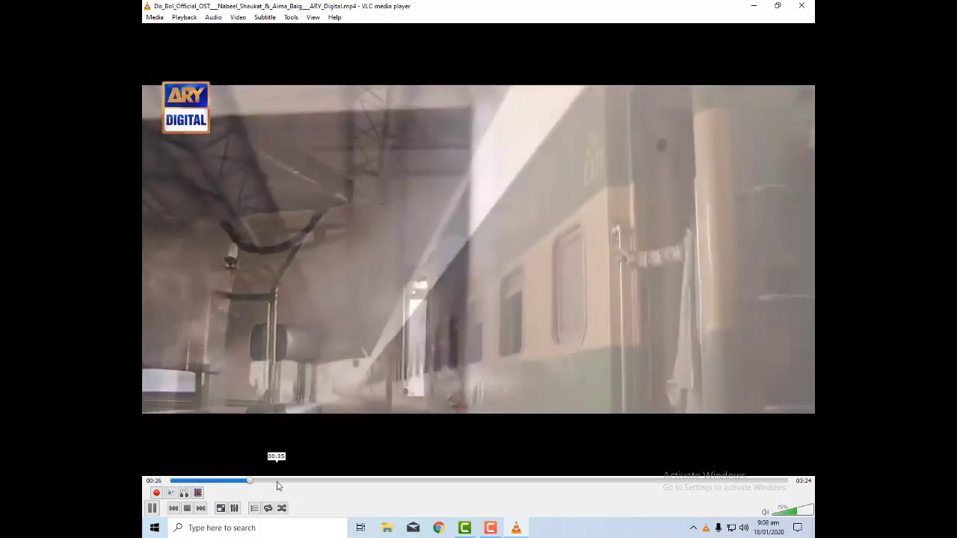
{"action": "left_click", "coordinate": [302, 483]}
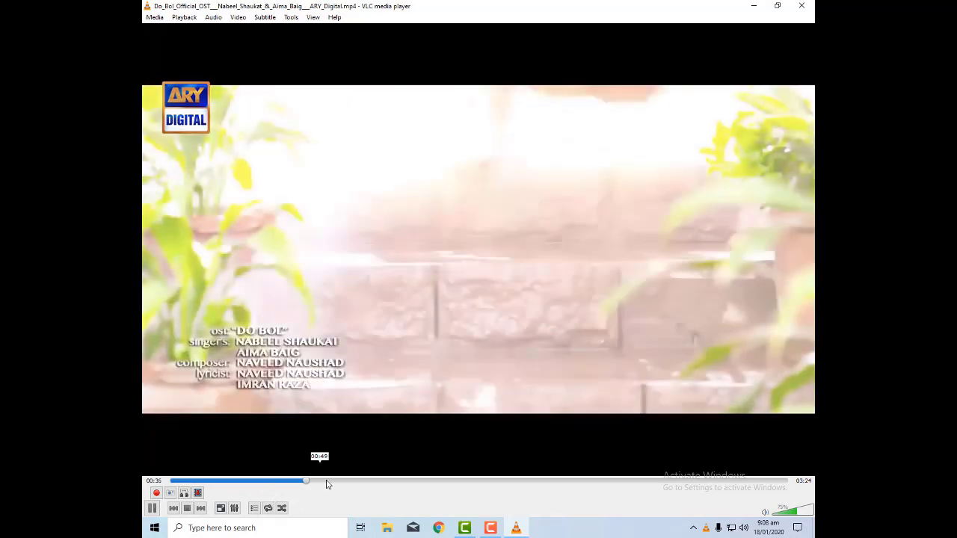
{"action": "left_click", "coordinate": [327, 483]}
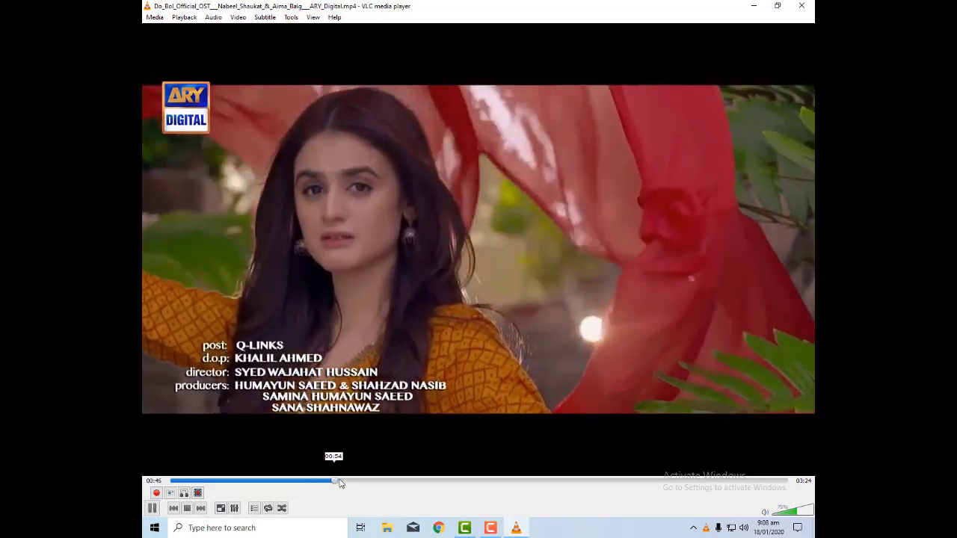
{"action": "left_click", "coordinate": [356, 483]}
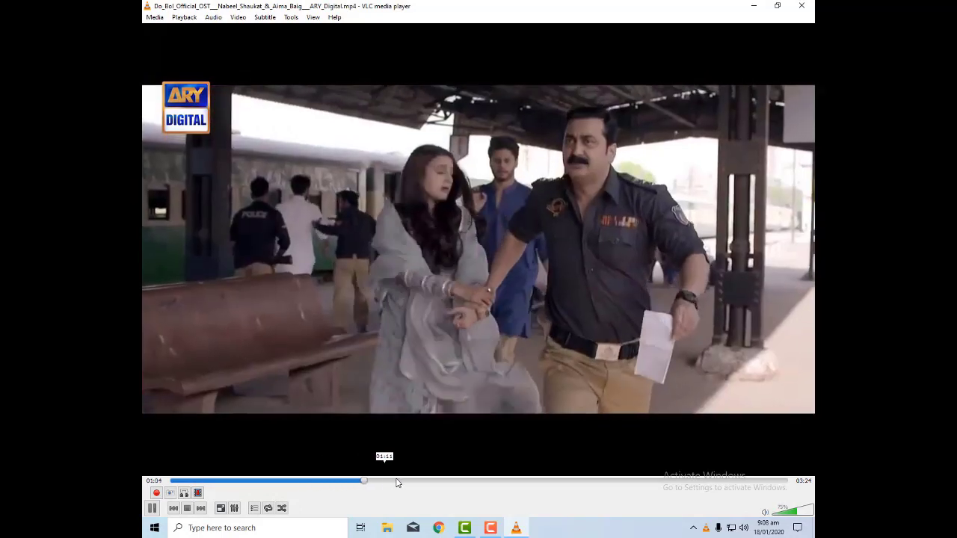
{"action": "left_click", "coordinate": [397, 483]}
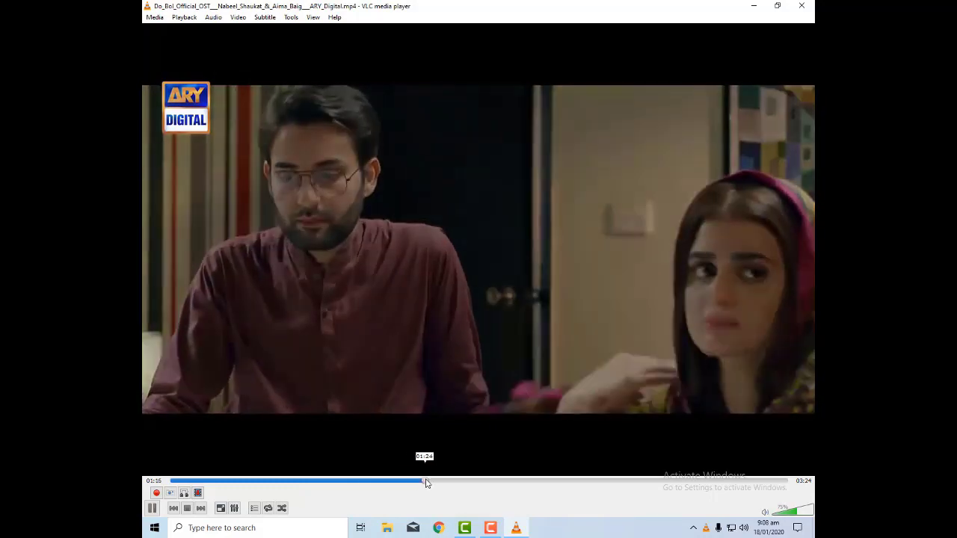
{"action": "left_click", "coordinate": [426, 483]}
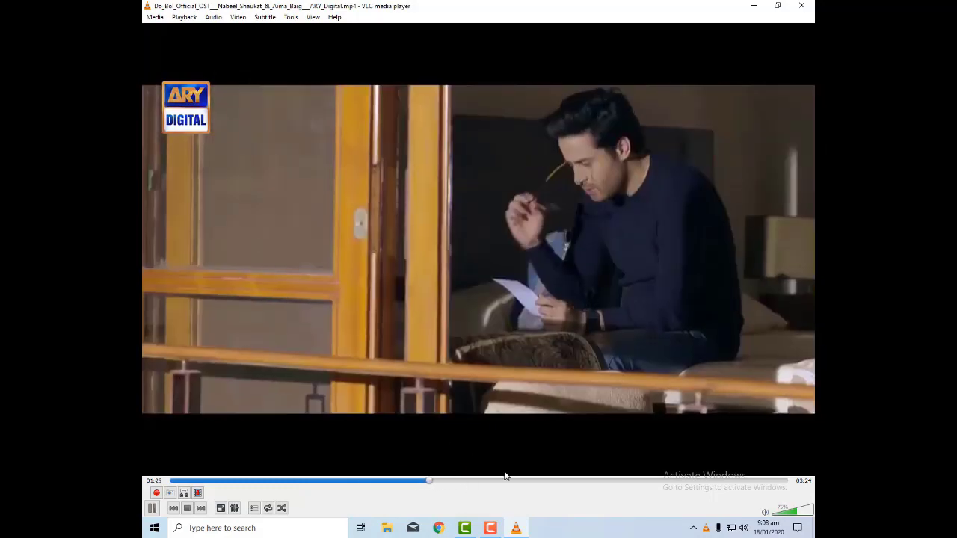
{"action": "left_click", "coordinate": [506, 482]}
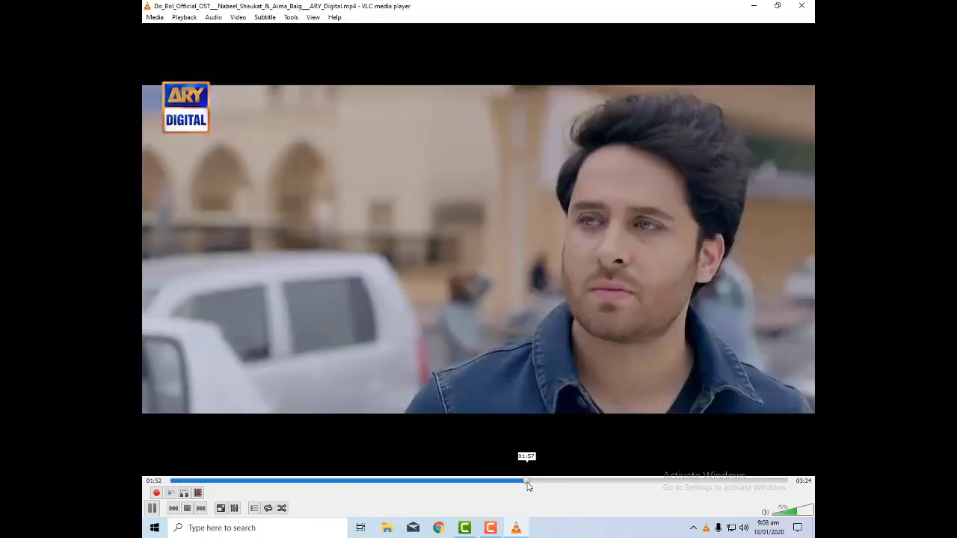
Pause the video on the frame at 1:56 and take a snapshot of it.
{"action": "right_click", "coordinate": [395, 317]}
{"action": "left_click", "coordinate": [401, 322]}
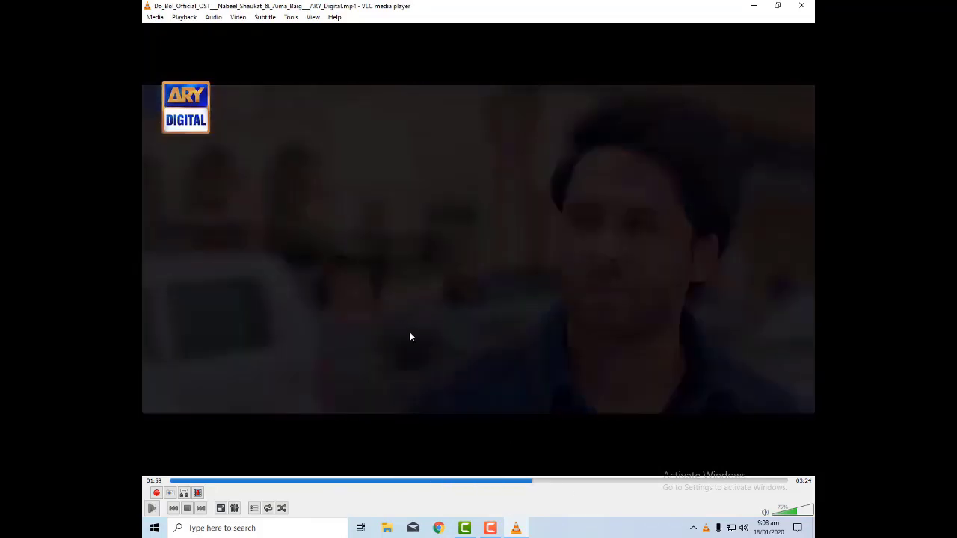
{"action": "key", "text": "e"}
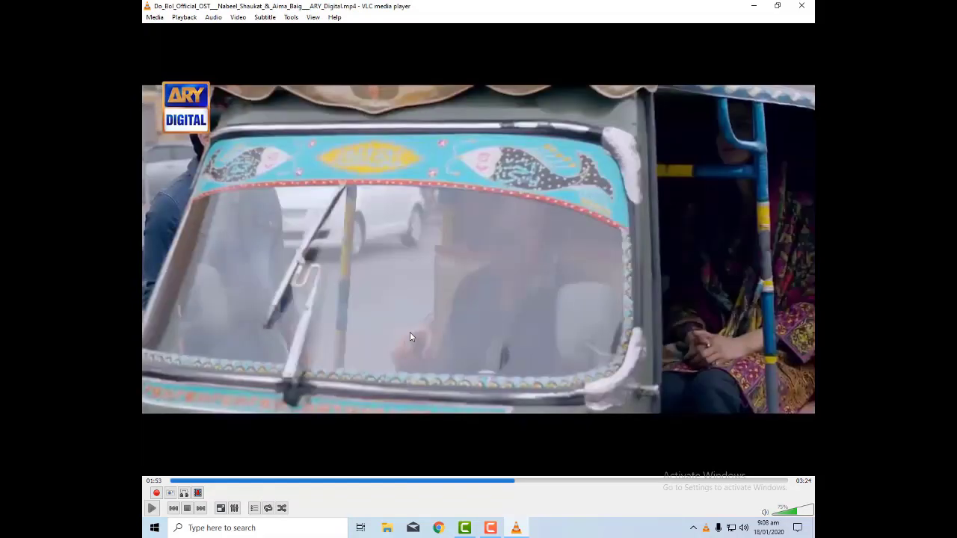
{"action": "key", "text": "e"}
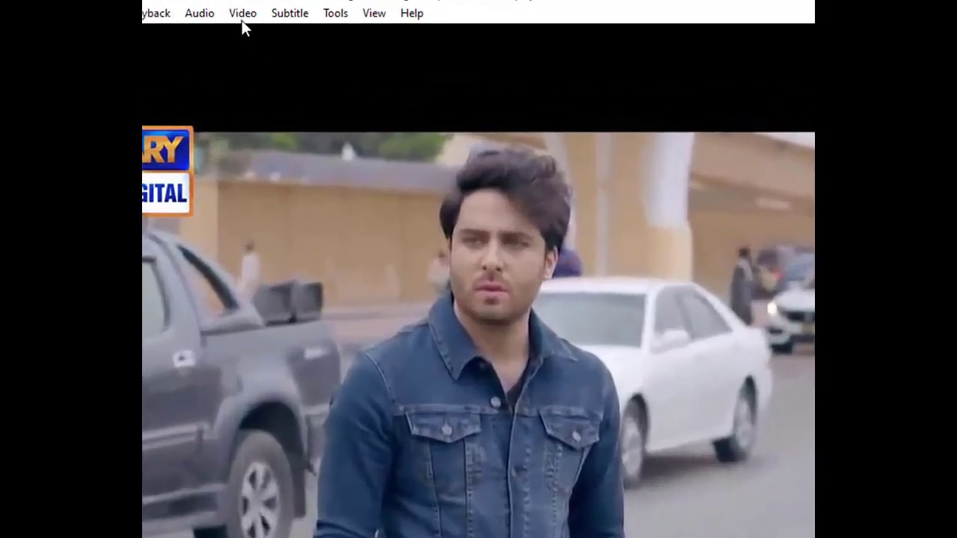
{"action": "left_click", "coordinate": [238, 18]}
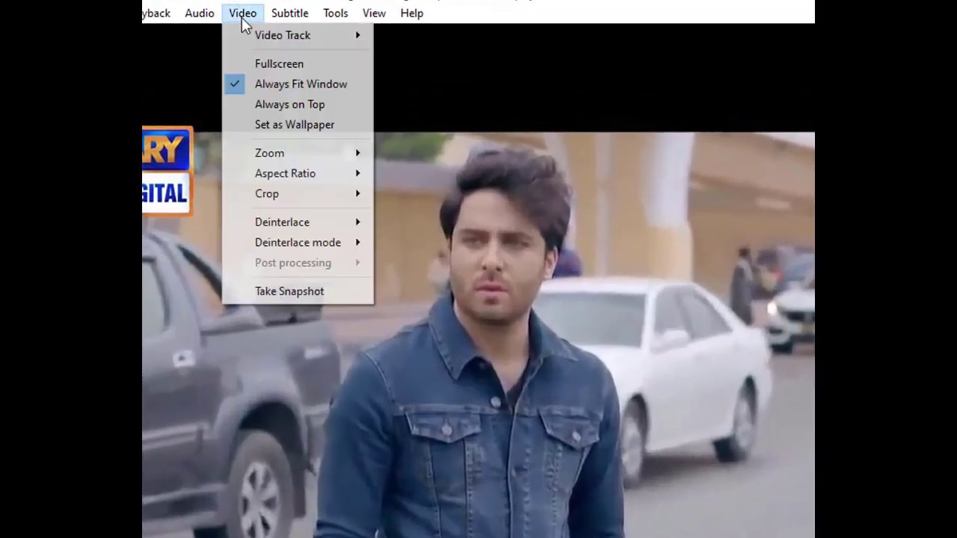
{"action": "left_click", "coordinate": [284, 292]}
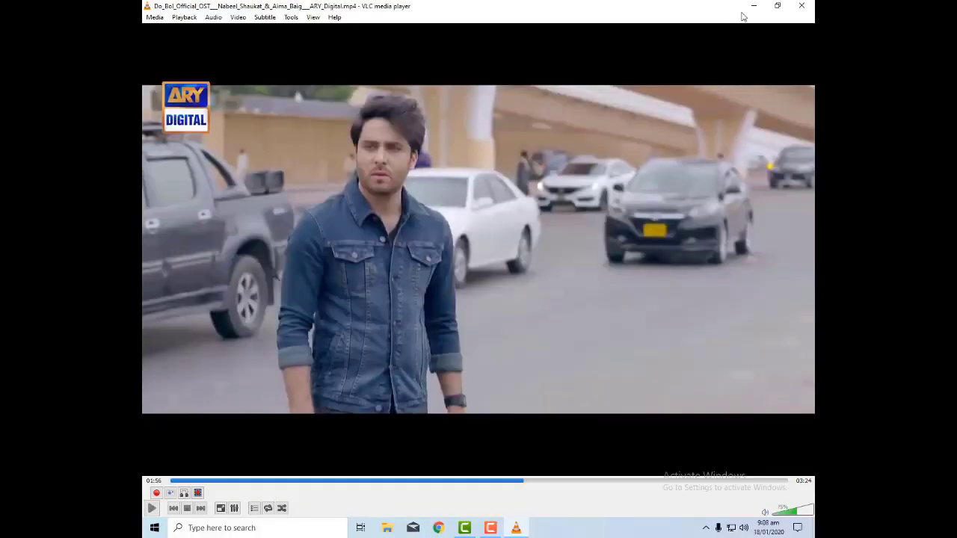
{"action": "left_click", "coordinate": [755, 6]}
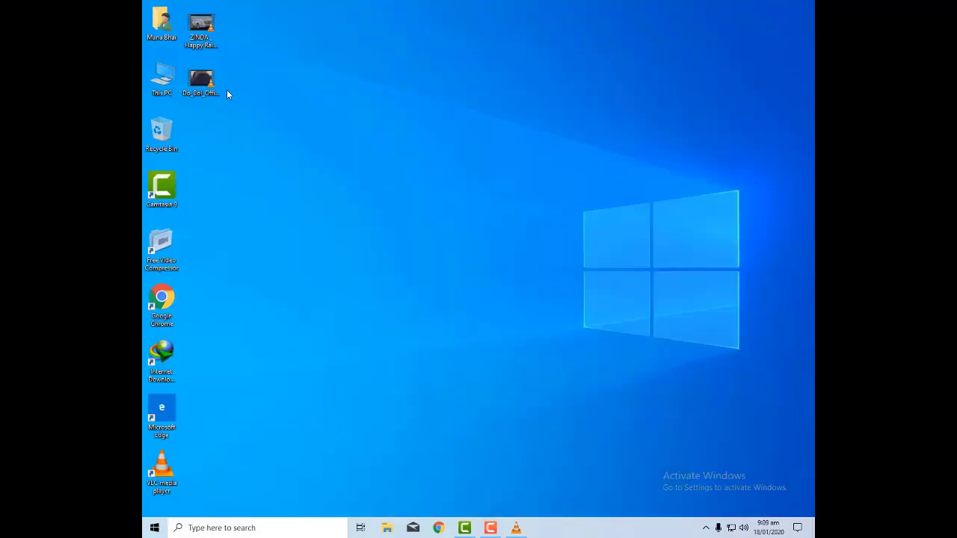
{"action": "double_click", "coordinate": [158, 82]}
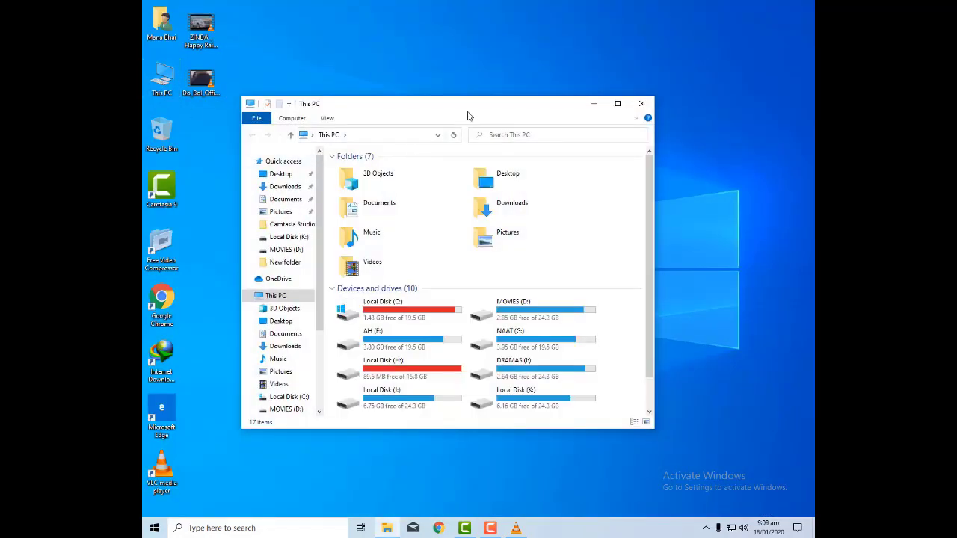
{"action": "double_click", "coordinate": [468, 116]}
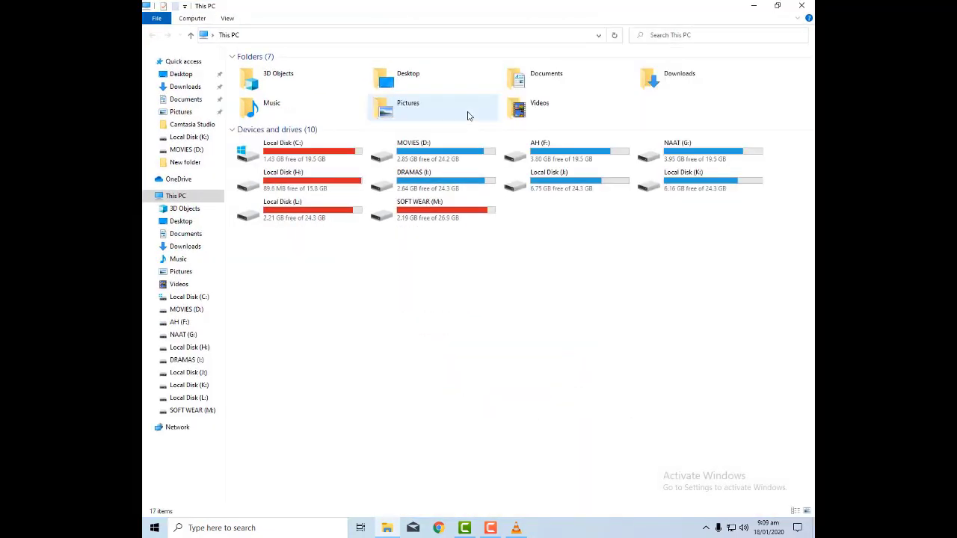
{"action": "double_click", "coordinate": [397, 111]}
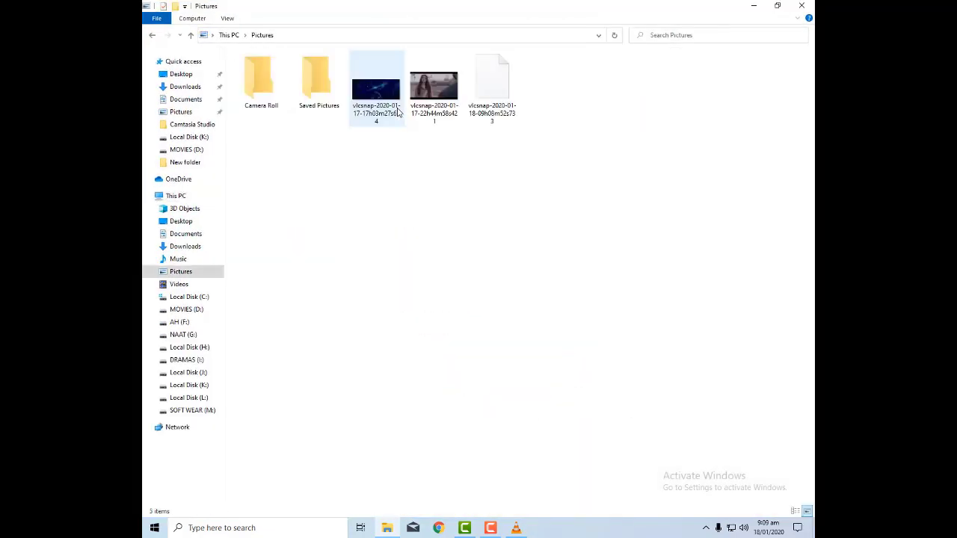
{"action": "left_click", "coordinate": [488, 87]}
{"action": "right_click", "coordinate": [488, 87]}
{"action": "left_click", "coordinate": [491, 93]}
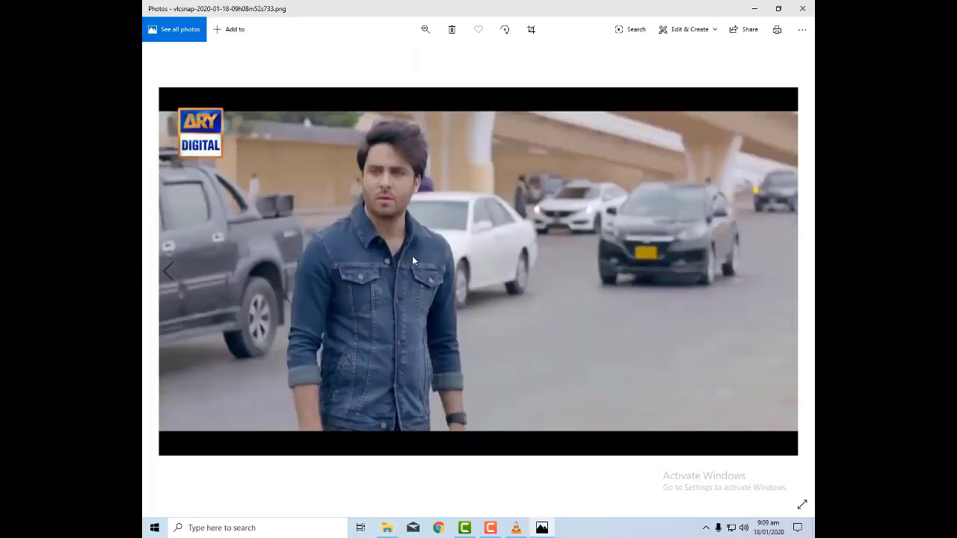
{"action": "left_click", "coordinate": [802, 8]}
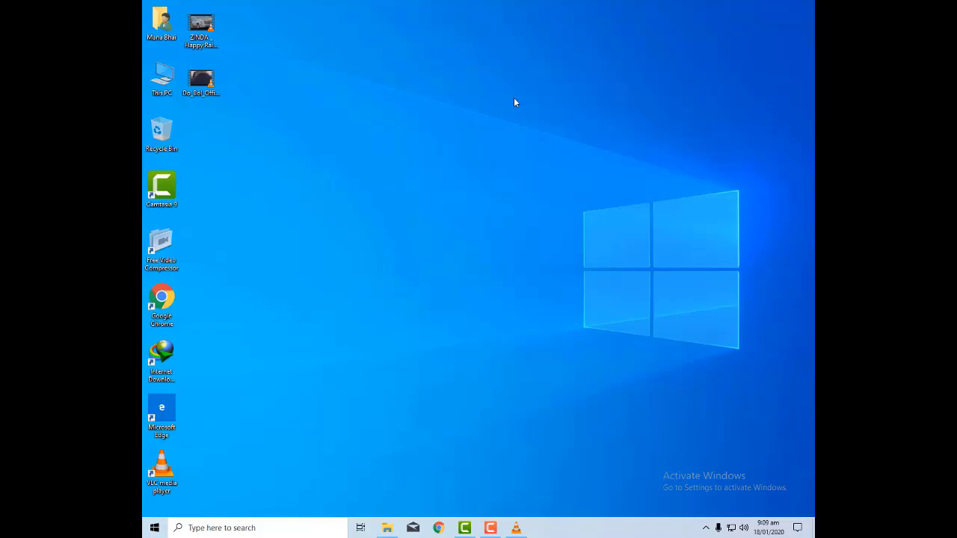
Return to VLC media player, hide the advanced controls and display them again.
{"action": "left_click", "coordinate": [521, 528]}
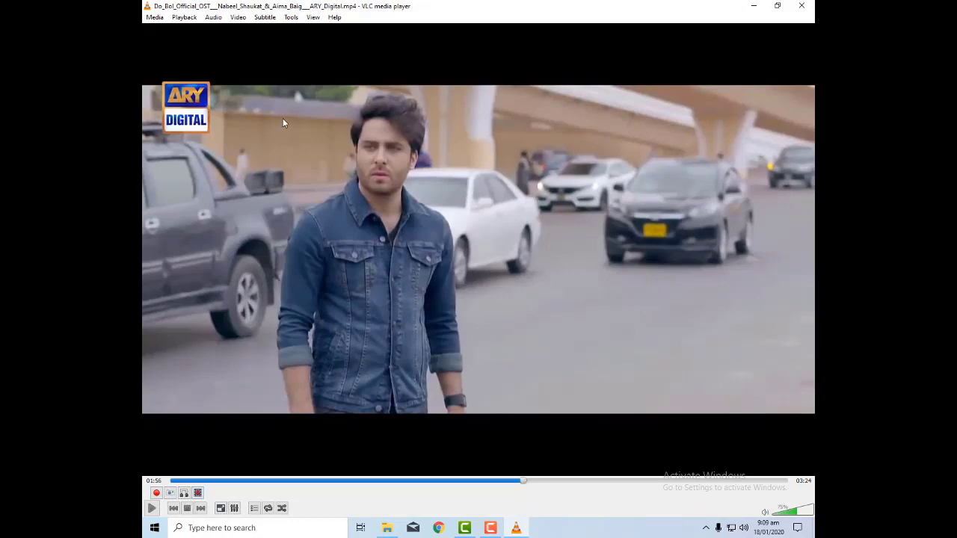
{"action": "left_click", "coordinate": [313, 18]}
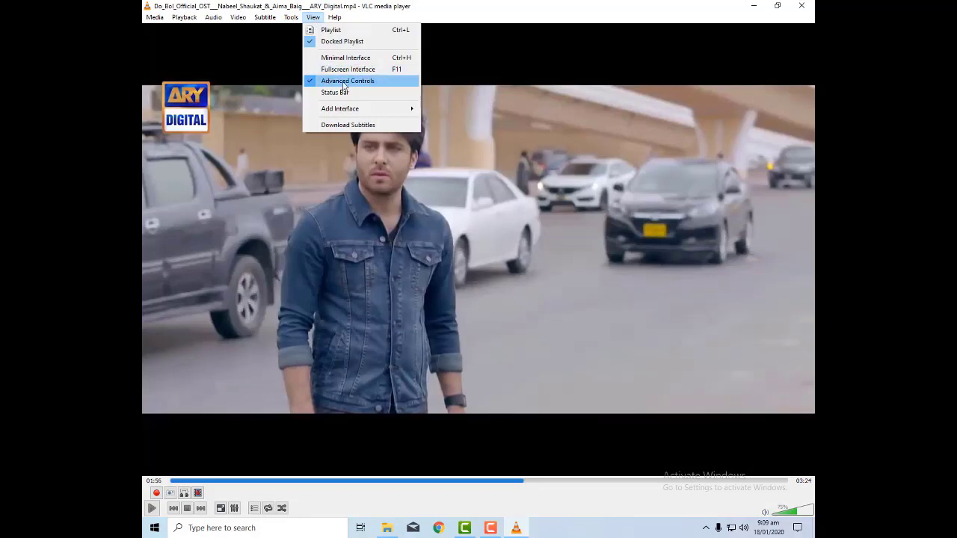
{"action": "left_click", "coordinate": [343, 81]}
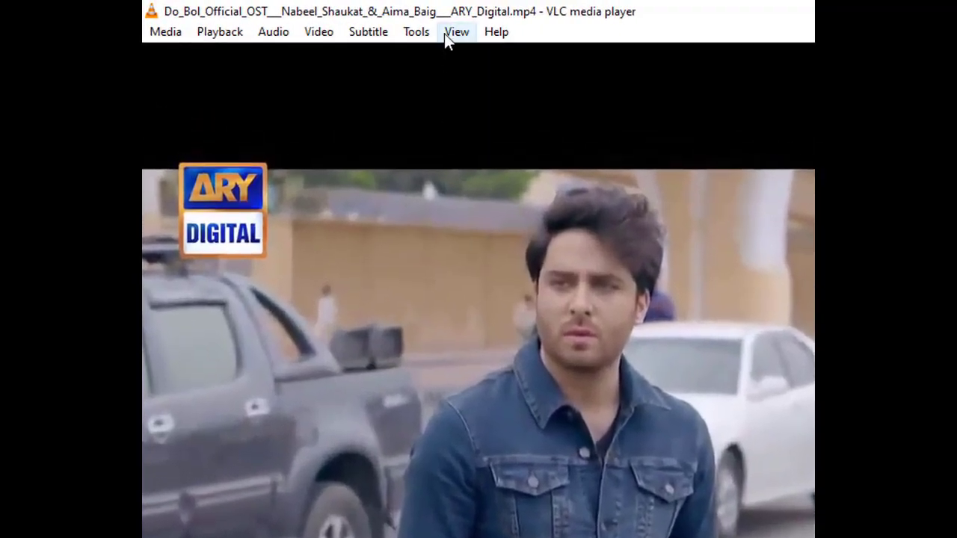
{"action": "left_click", "coordinate": [313, 17]}
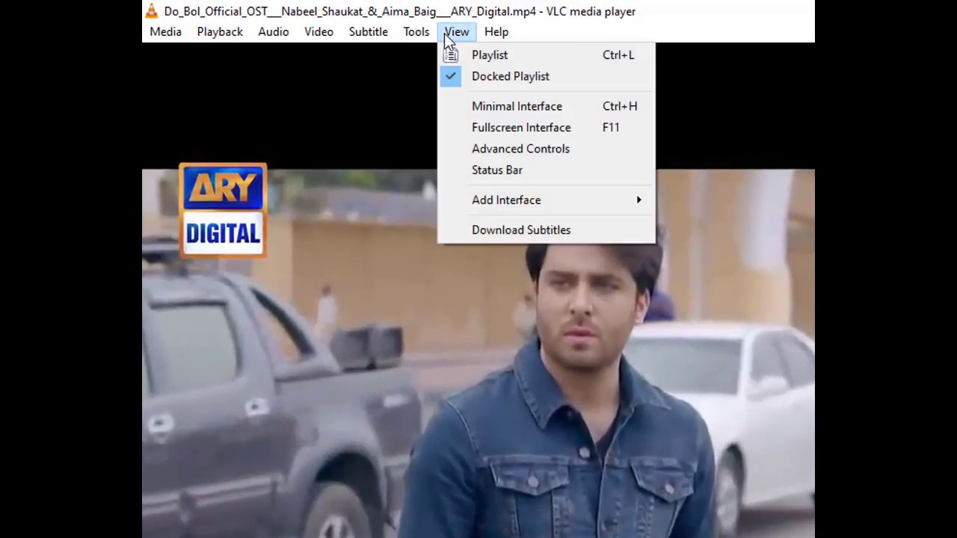
{"action": "left_click", "coordinate": [506, 151]}
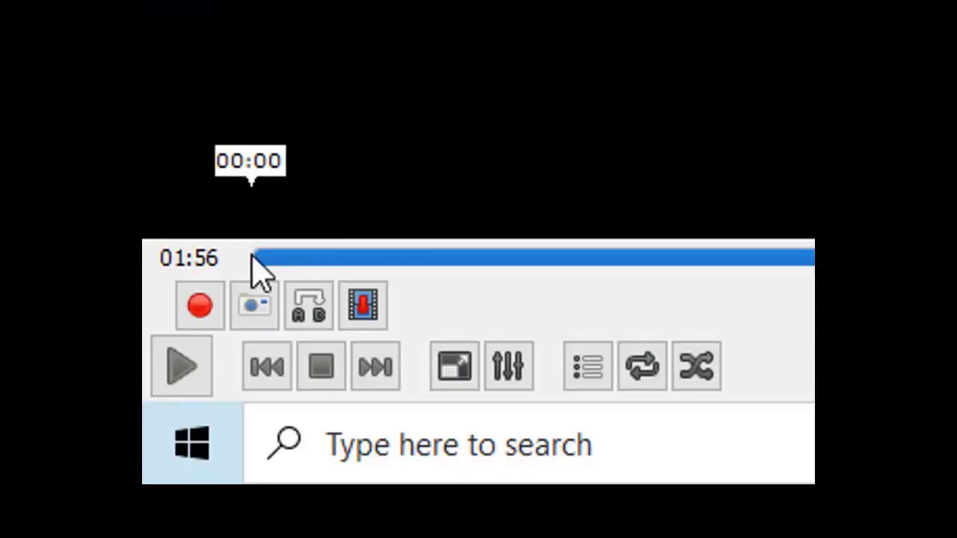
Start recording the video with playback resumed from 0:03, and lower the playback volume.
{"action": "left_click", "coordinate": [282, 257]}
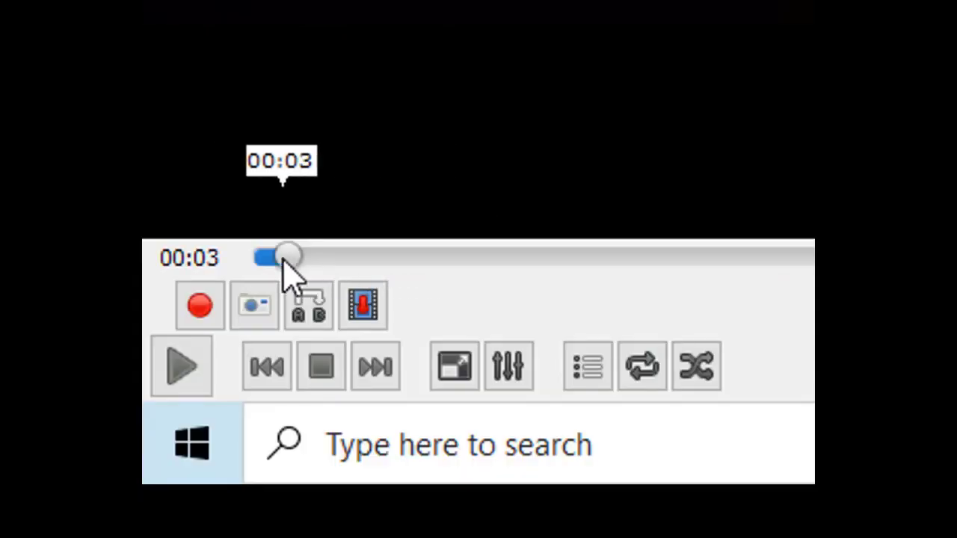
{"action": "left_click", "coordinate": [185, 367]}
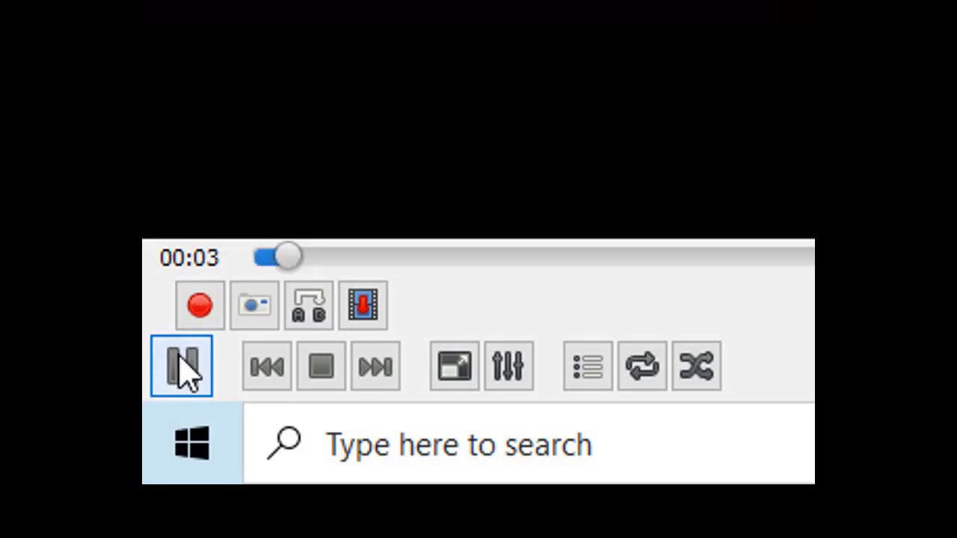
{"action": "left_click", "coordinate": [197, 306]}
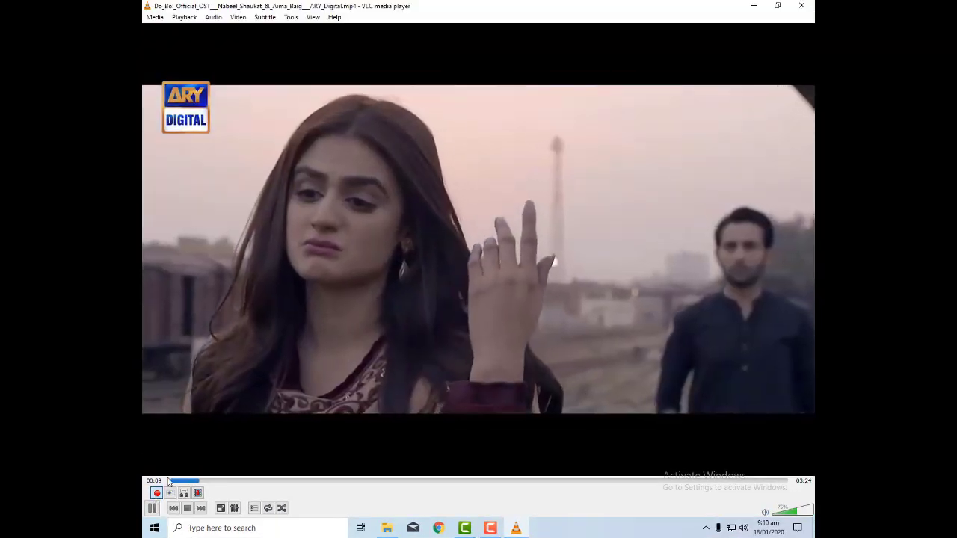
{"action": "scroll", "coordinate": [206, 423], "scroll_direction": "down", "scroll_amount": 4}
{"action": "scroll", "coordinate": [207, 423], "scroll_direction": "down", "scroll_amount": 5}
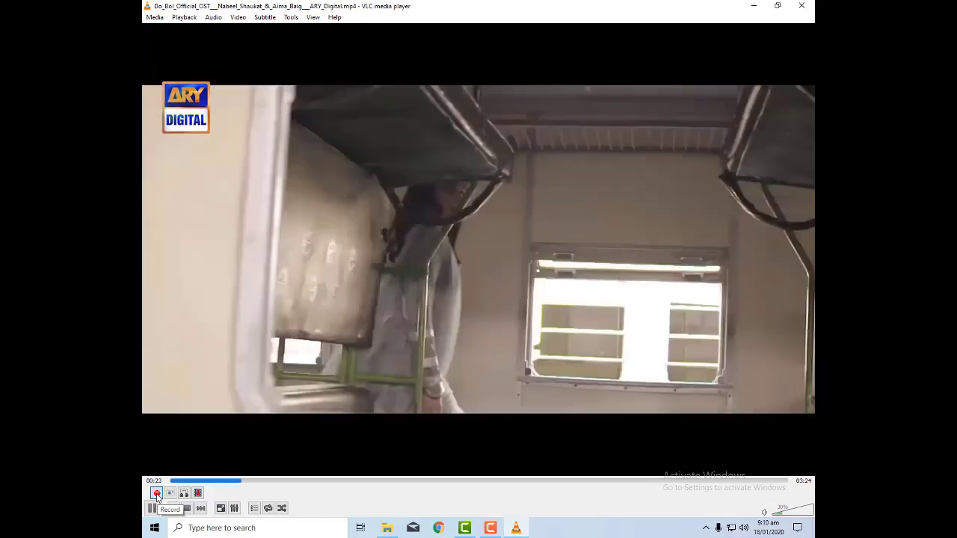
Stop recording the video at 0:23, pause playback at 0:28, and minimize the player.
{"action": "left_click", "coordinate": [157, 494]}
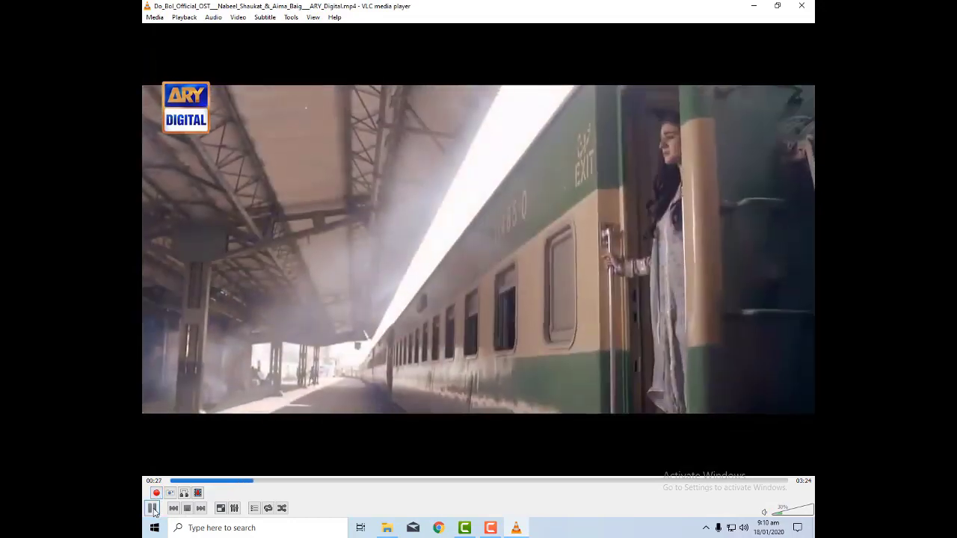
{"action": "left_click", "coordinate": [153, 509]}
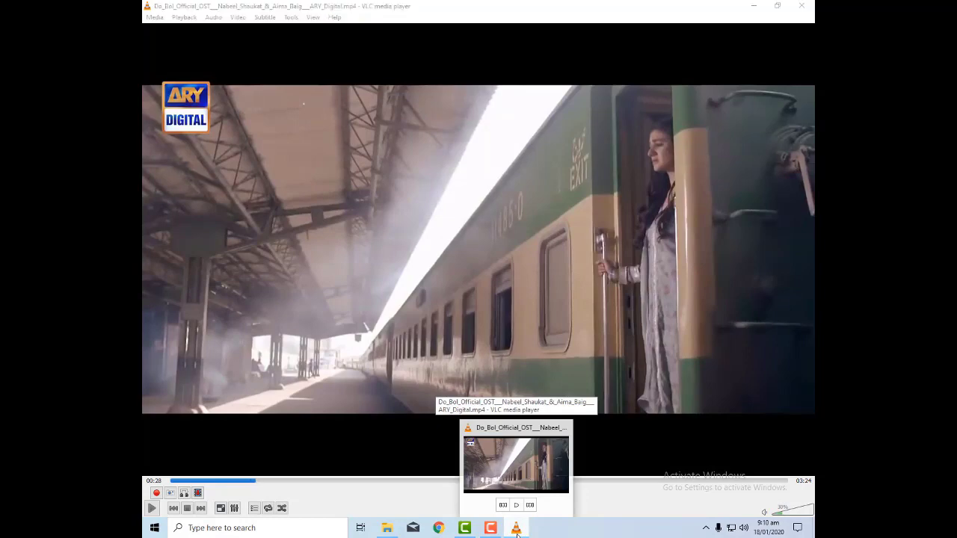
{"action": "left_click", "coordinate": [515, 528]}
{"action": "right_click", "coordinate": [283, 112]}
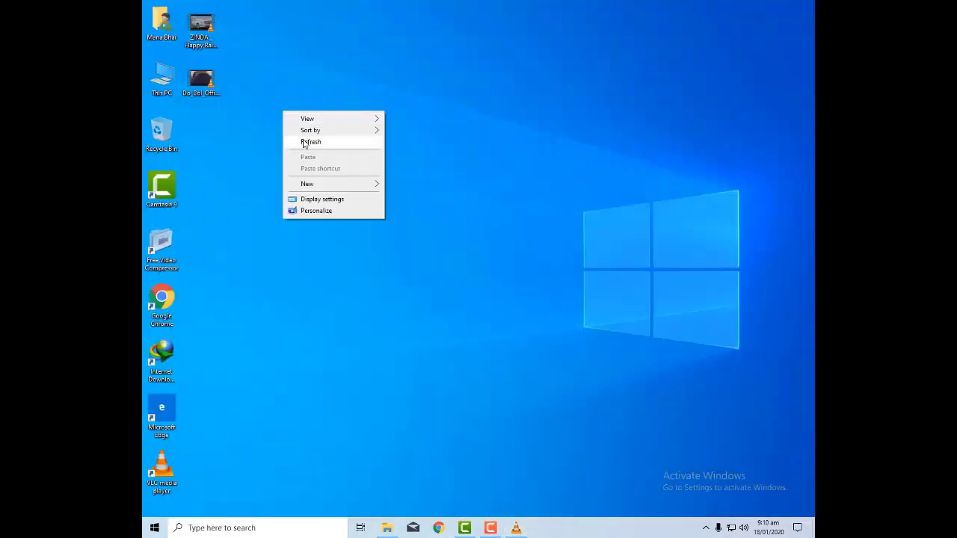
{"action": "left_click", "coordinate": [302, 143]}
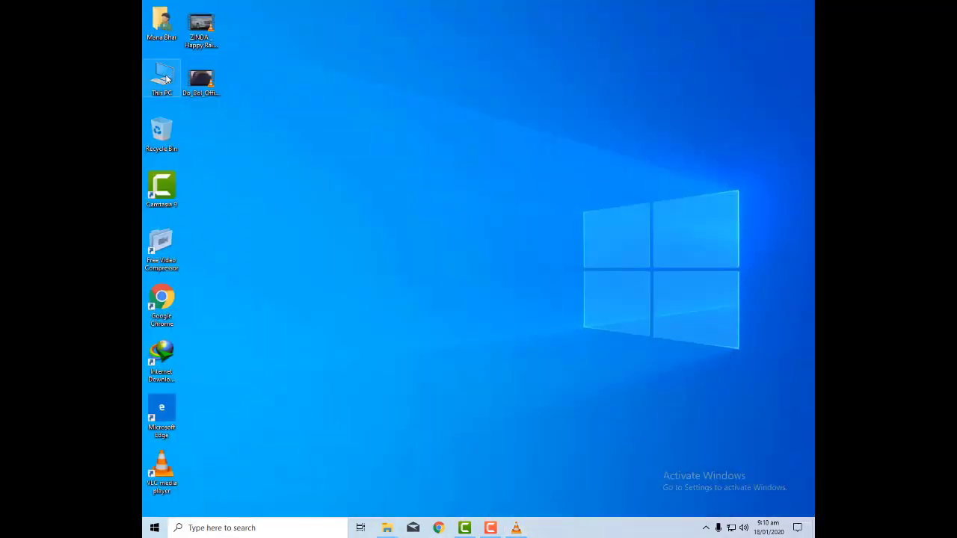
{"action": "double_click", "coordinate": [164, 77]}
{"action": "double_click", "coordinate": [431, 122]}
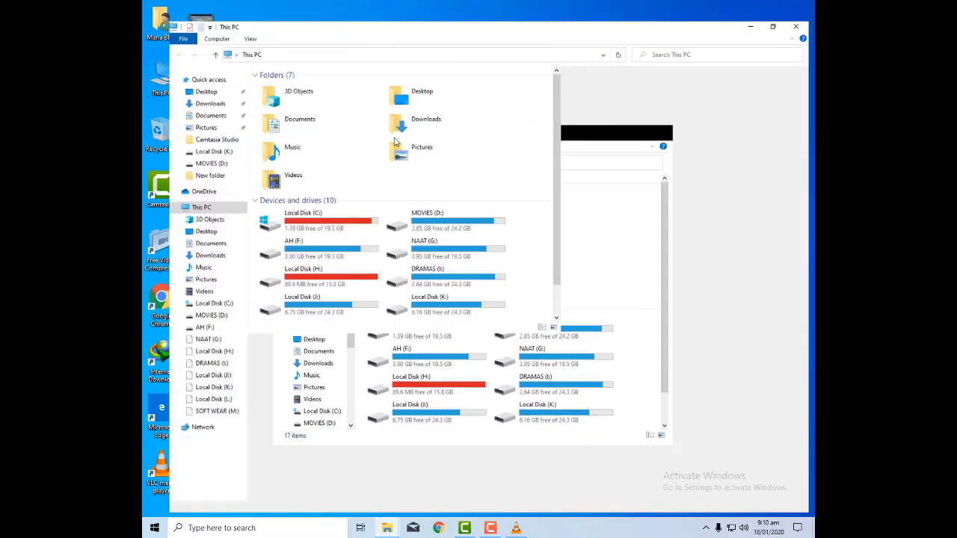
{"action": "double_click", "coordinate": [533, 118]}
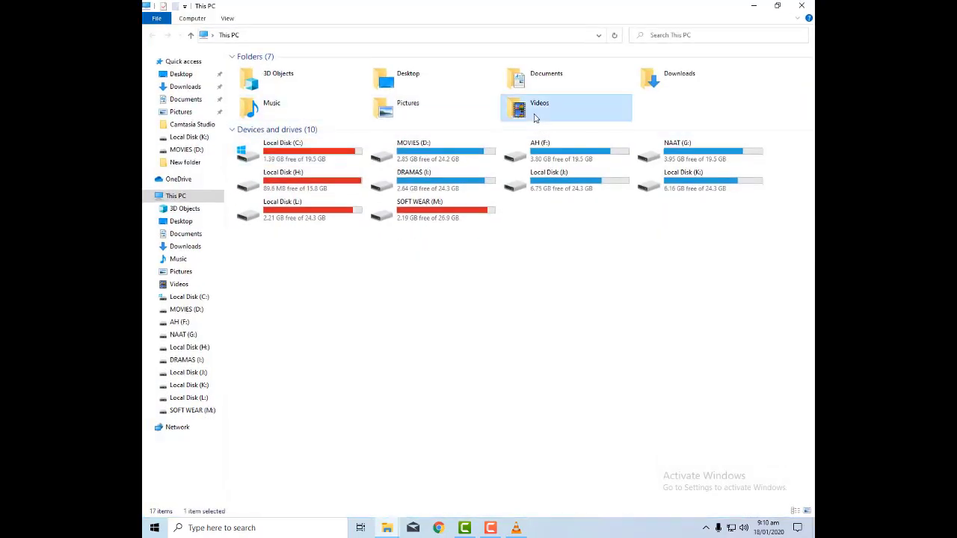
{"action": "right_click", "coordinate": [373, 88]}
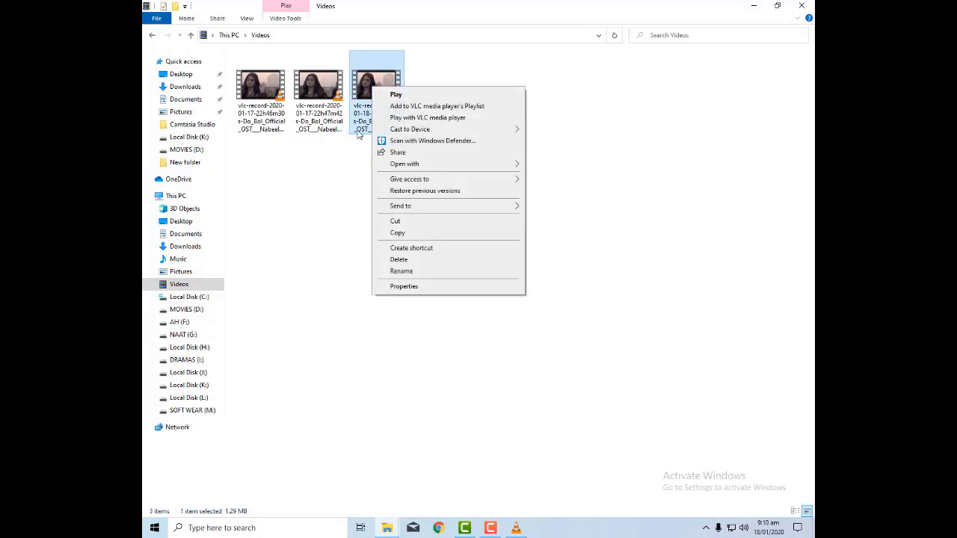
{"action": "left_click", "coordinate": [394, 95]}
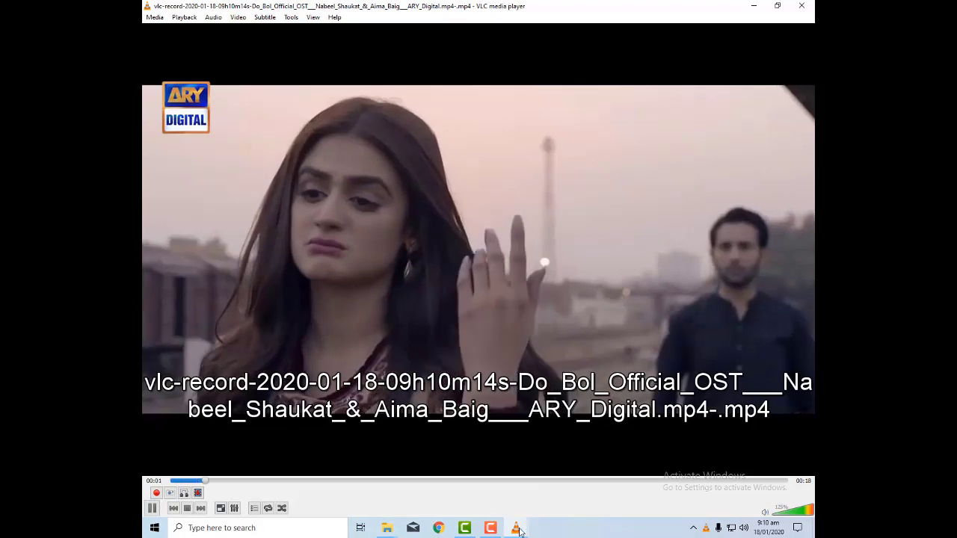
Lower the recorded clip's playback volume to 30%, and close the clip to return to the desktop.
{"action": "mouse_move", "coordinate": [516, 527]}
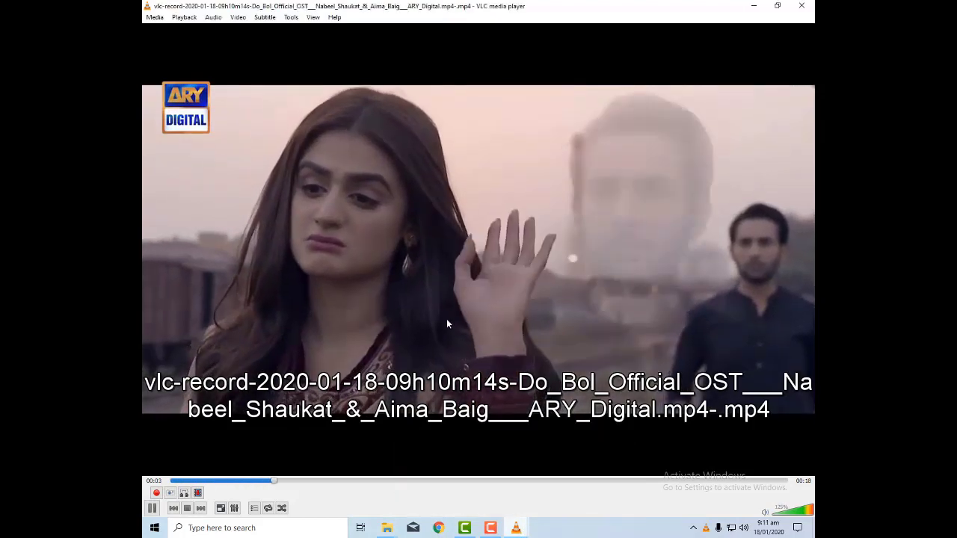
{"action": "scroll", "coordinate": [446, 318], "scroll_direction": "up", "scroll_amount": 2}
{"action": "scroll", "coordinate": [447, 323], "scroll_direction": "down", "scroll_amount": 17}
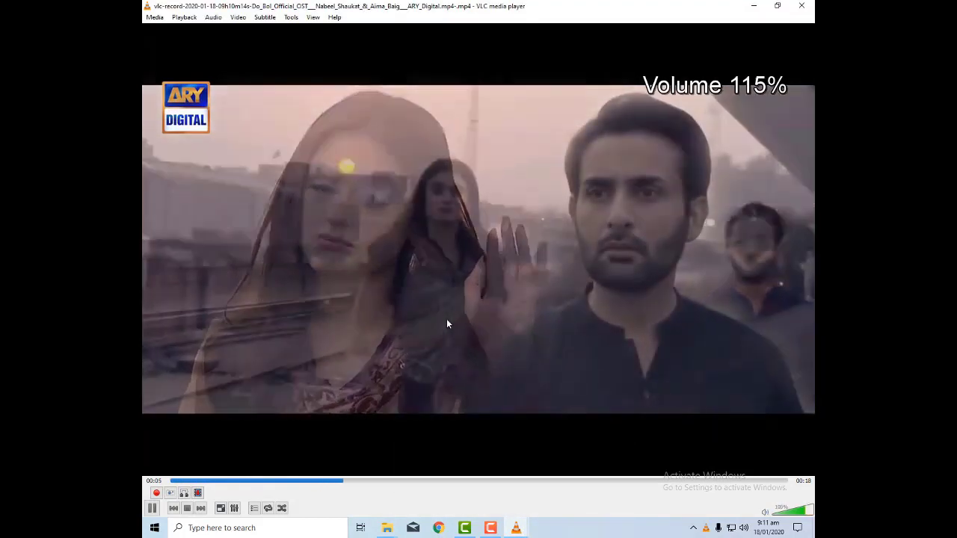
{"action": "scroll", "coordinate": [446, 324], "scroll_direction": "down", "scroll_amount": 4}
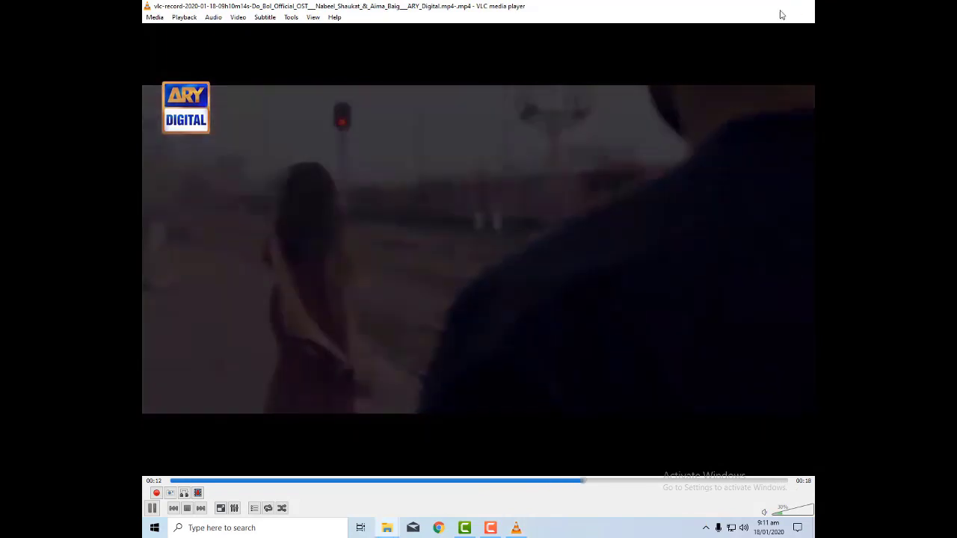
{"action": "left_click", "coordinate": [783, 14]}
{"action": "key", "text": "super+d"}
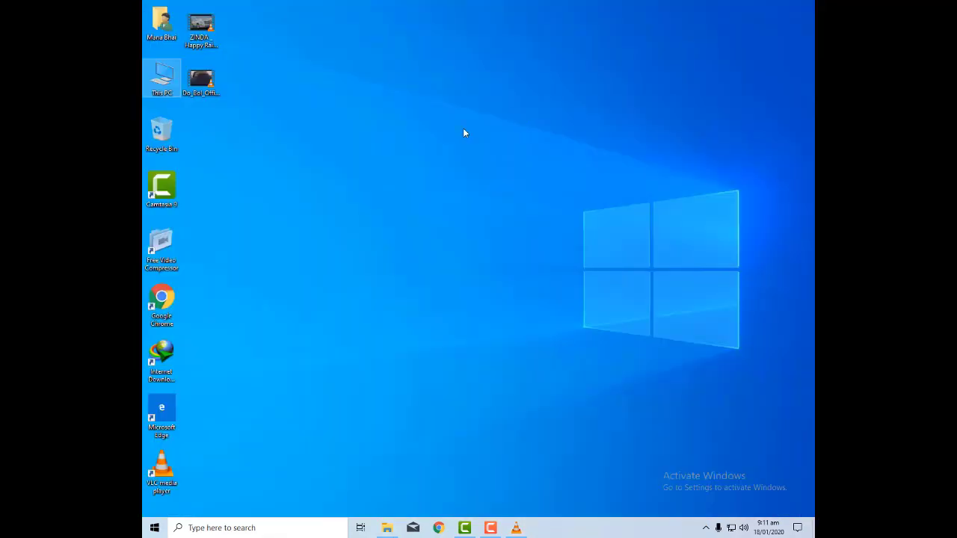
{"action": "right_click", "coordinate": [430, 128]}
{"action": "left_click", "coordinate": [464, 158]}
{"action": "right_click", "coordinate": [445, 125]}
{"action": "left_click", "coordinate": [469, 157]}
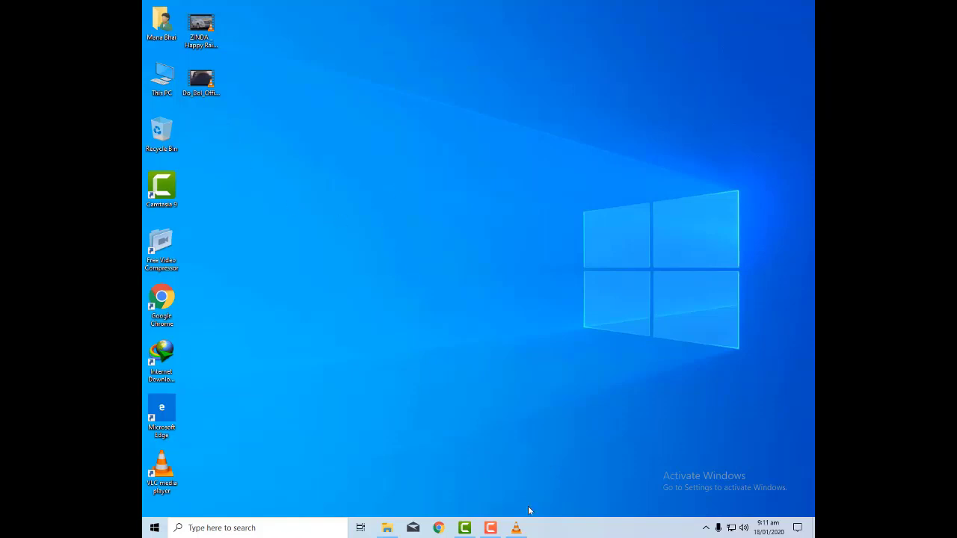
Close the Do_Bol video in VLC media player and play Chal Mera Putt 2019 from the MOVIES (D:) drive in File Explorer.
{"action": "left_click", "coordinate": [516, 528]}
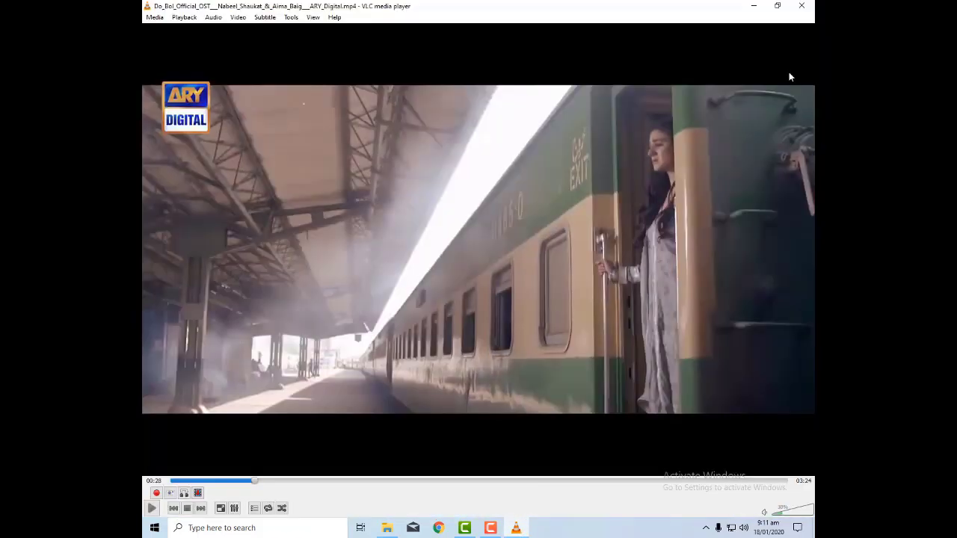
{"action": "left_click", "coordinate": [801, 5]}
{"action": "double_click", "coordinate": [163, 85]}
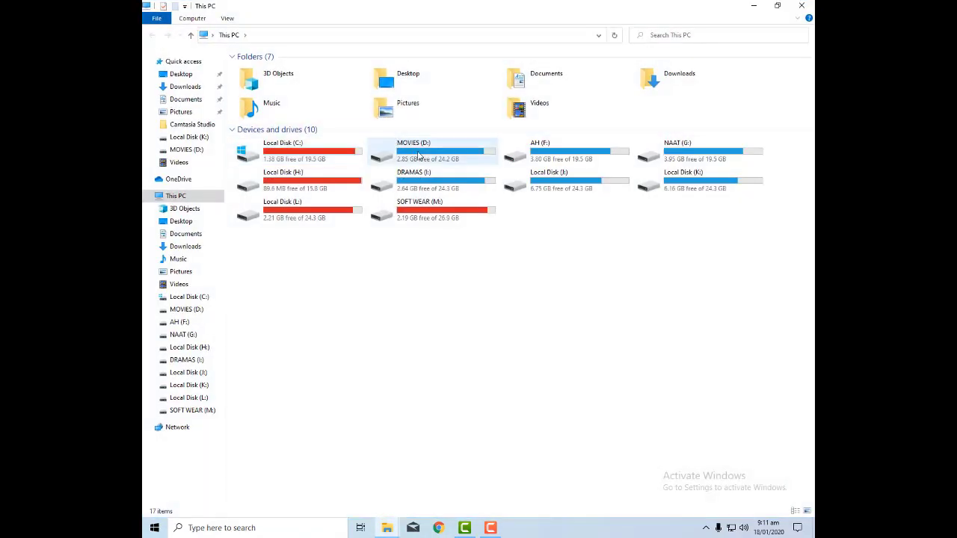
{"action": "double_click", "coordinate": [418, 154]}
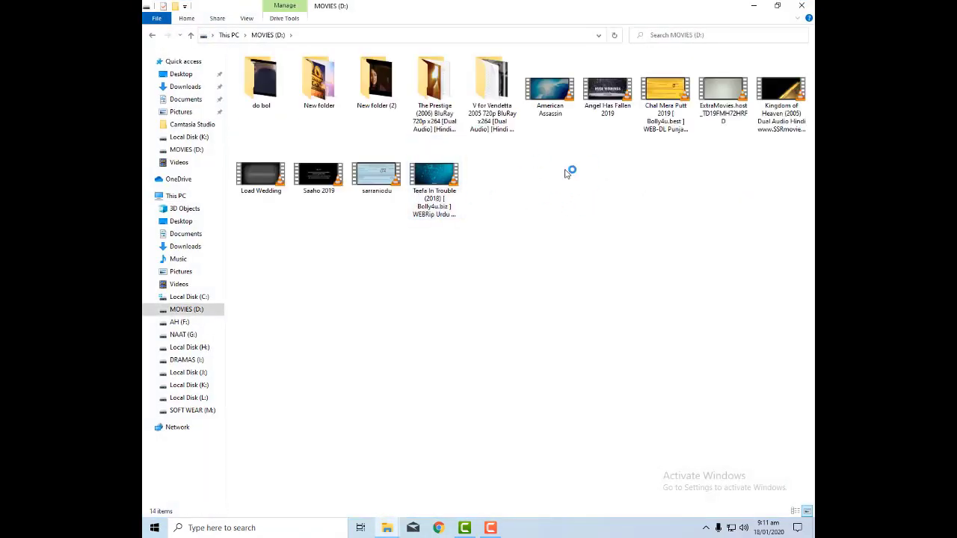
{"action": "left_click", "coordinate": [659, 108]}
{"action": "double_click", "coordinate": [659, 109]}
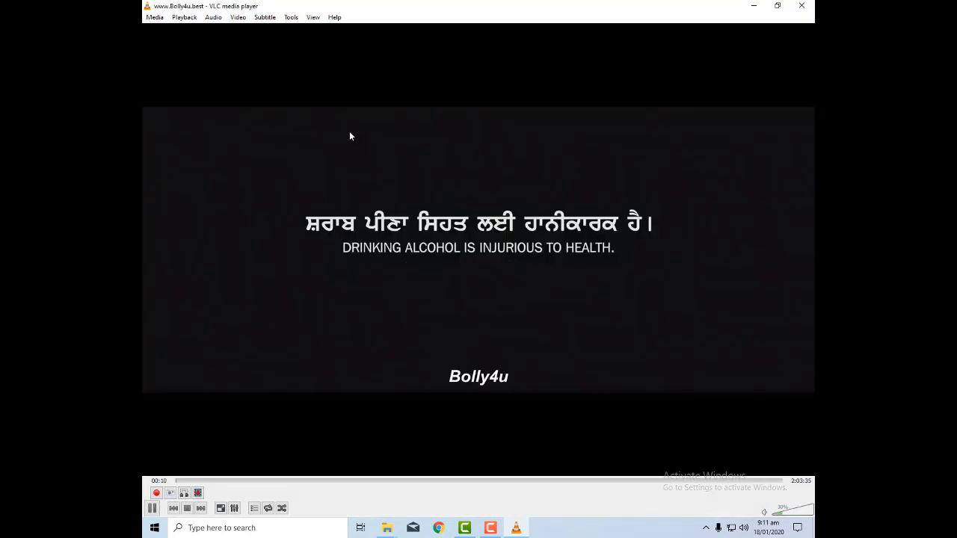
Set the playing movie as the desktop wallpaper and minimize File Explorer to view it.
{"action": "right_click", "coordinate": [349, 131]}
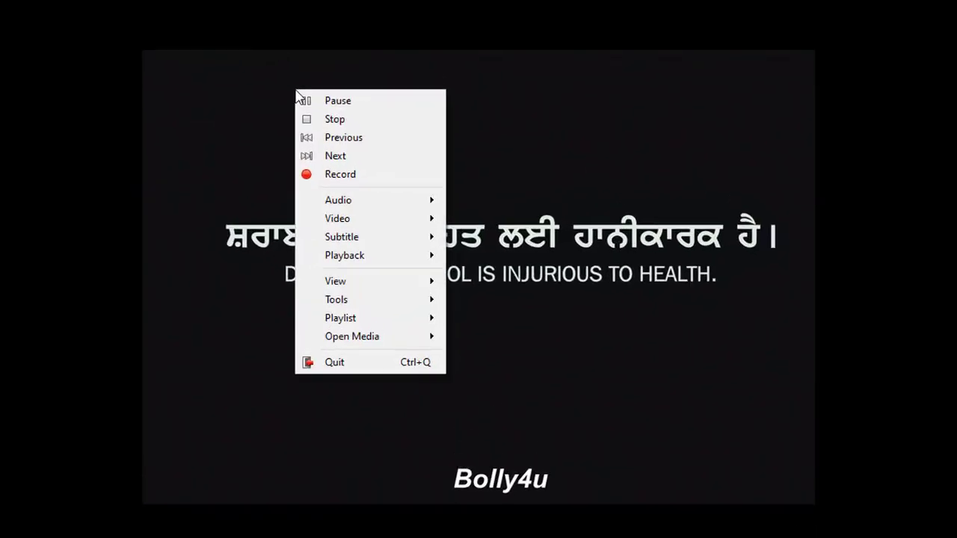
{"action": "mouse_move", "coordinate": [371, 224]}
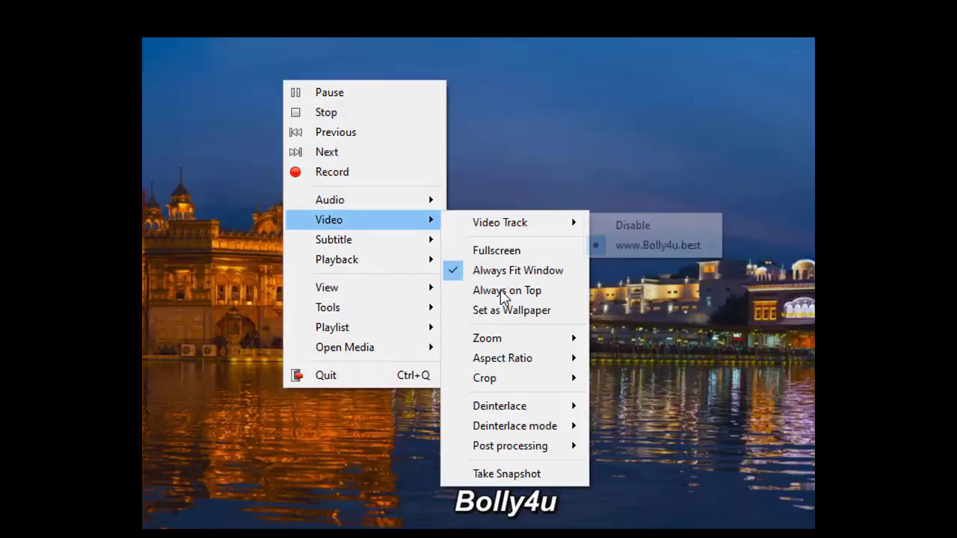
{"action": "left_click", "coordinate": [499, 310]}
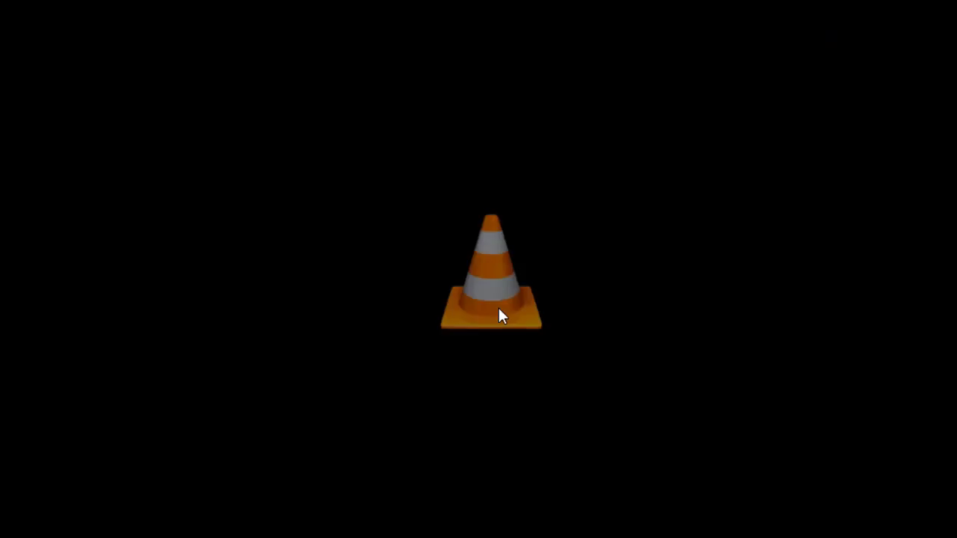
{"action": "left_click", "coordinate": [753, 6]}
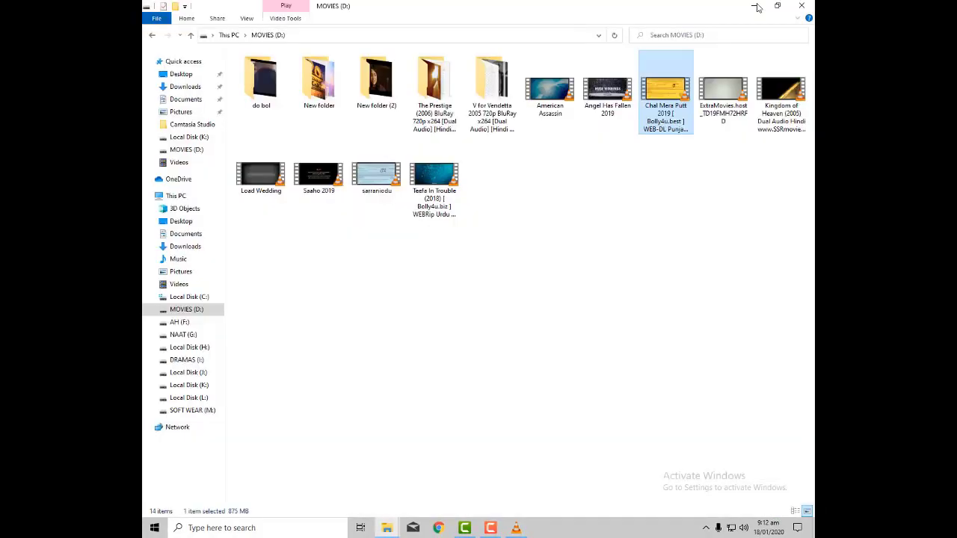
{"action": "left_click", "coordinate": [757, 6]}
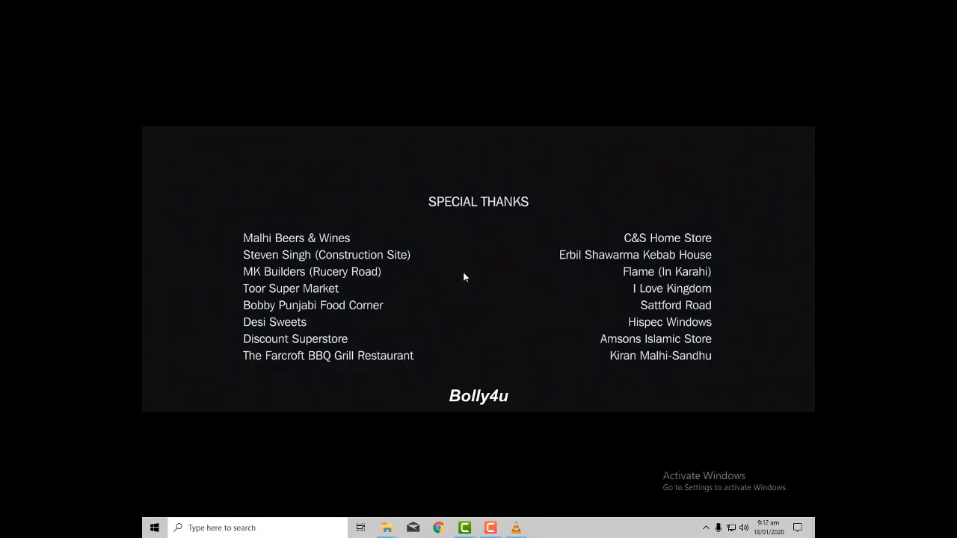
Lower the movie's volume to 10%, and briefly open Google Chrome over the video wallpaper before minimizing it.
{"action": "scroll", "coordinate": [463, 277], "scroll_direction": "down", "scroll_amount": 2}
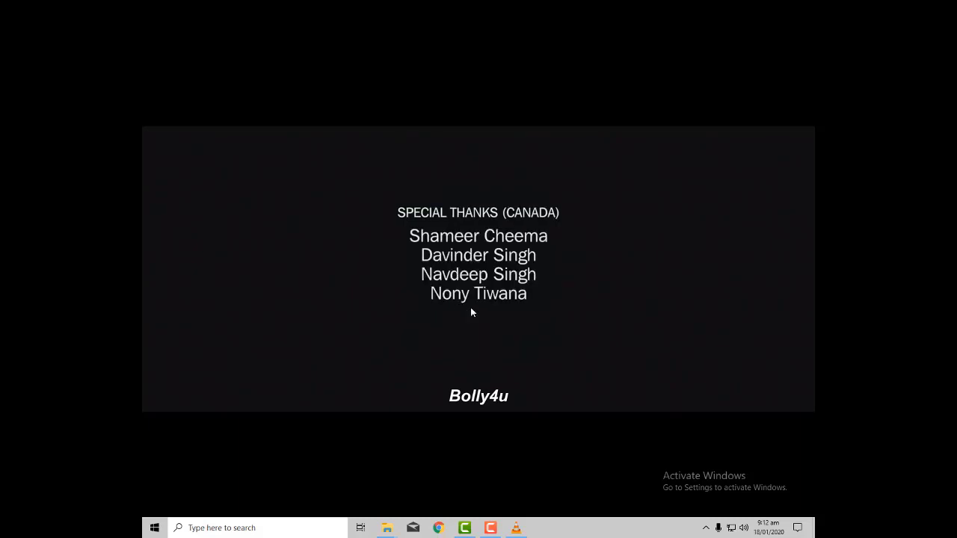
{"action": "left_click", "coordinate": [438, 527]}
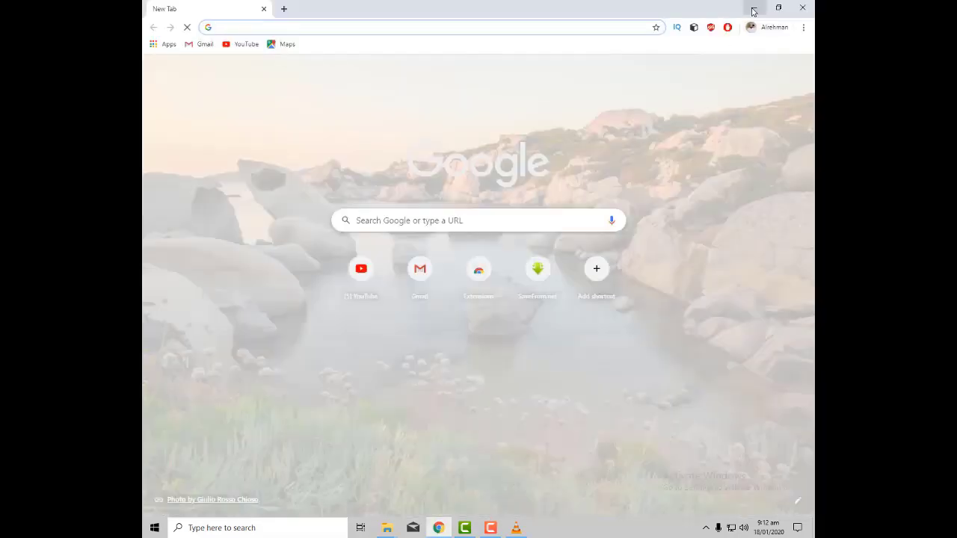
{"action": "key", "text": "alt+F4"}
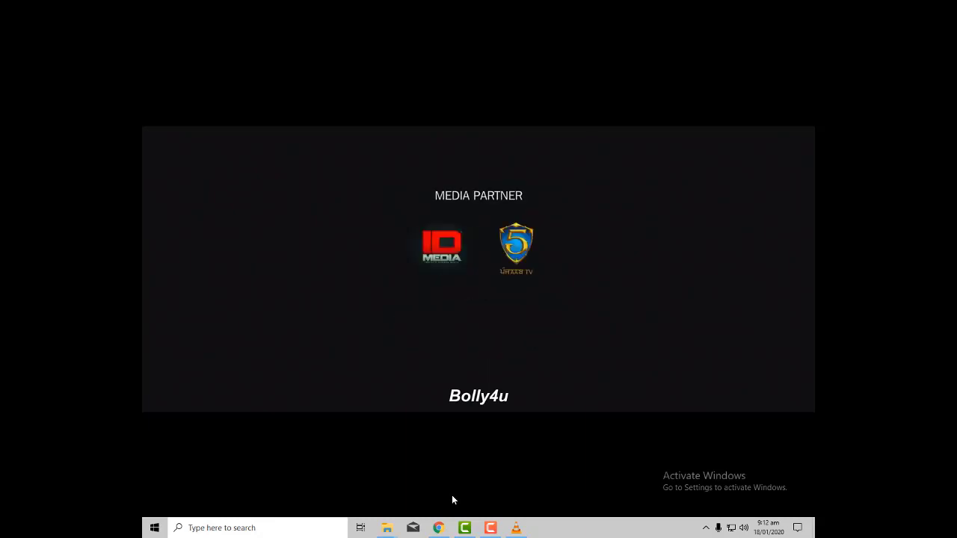
Turn off Set as Wallpaper for the movie, and close the player after maximizing its window.
{"action": "right_click", "coordinate": [389, 170]}
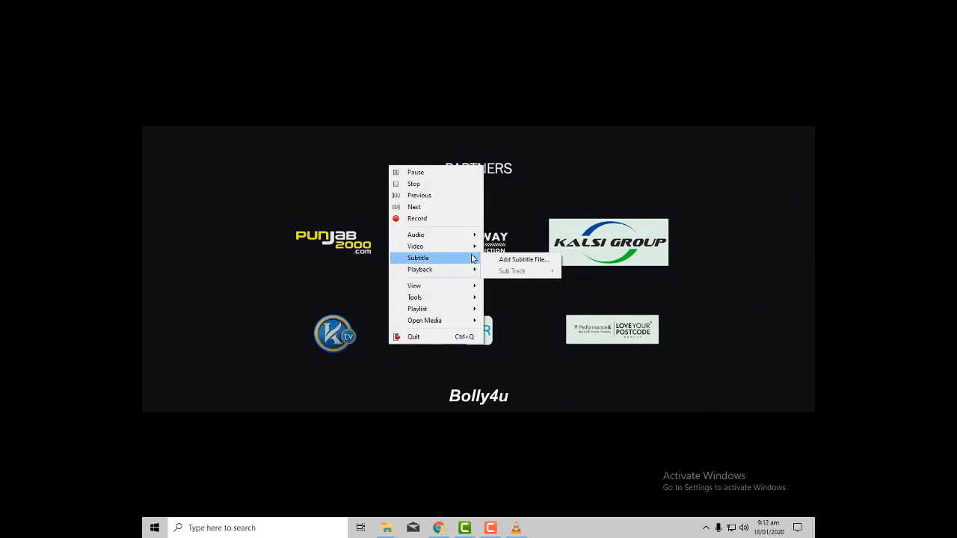
{"action": "mouse_move", "coordinate": [472, 247]}
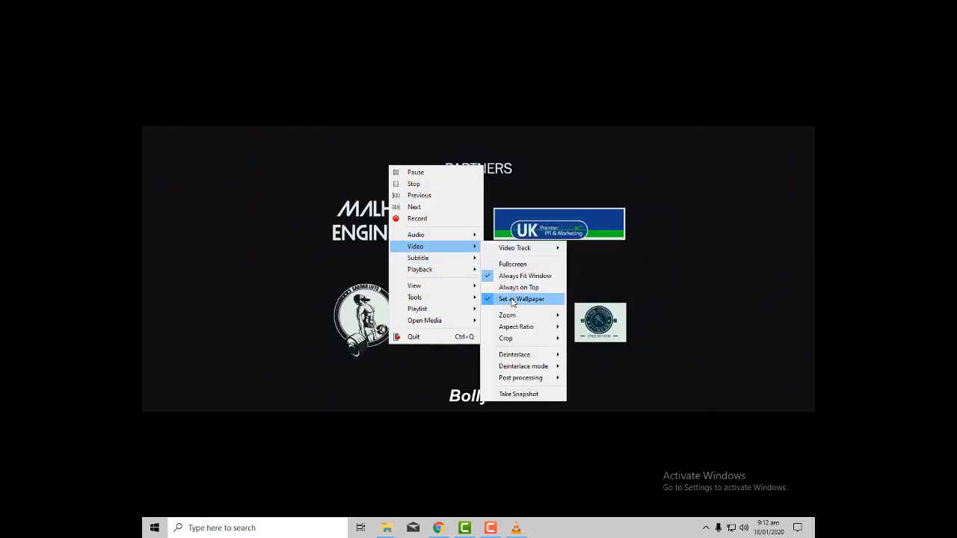
{"action": "left_click", "coordinate": [512, 299]}
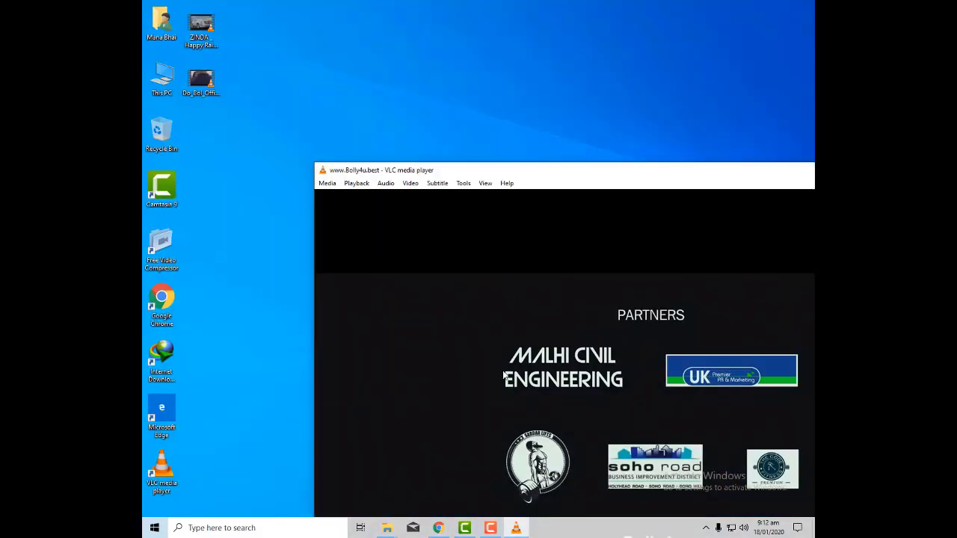
{"action": "double_click", "coordinate": [555, 176]}
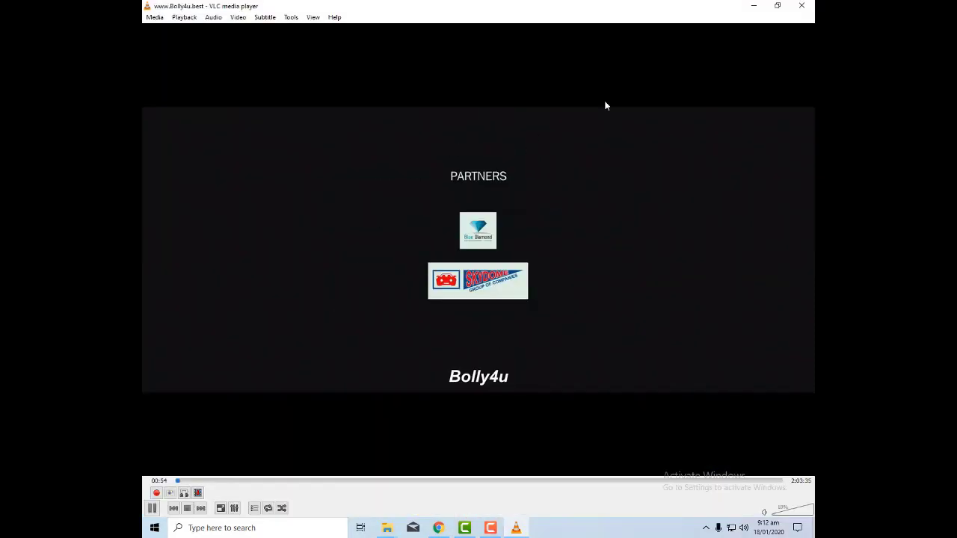
{"action": "left_click", "coordinate": [801, 8]}
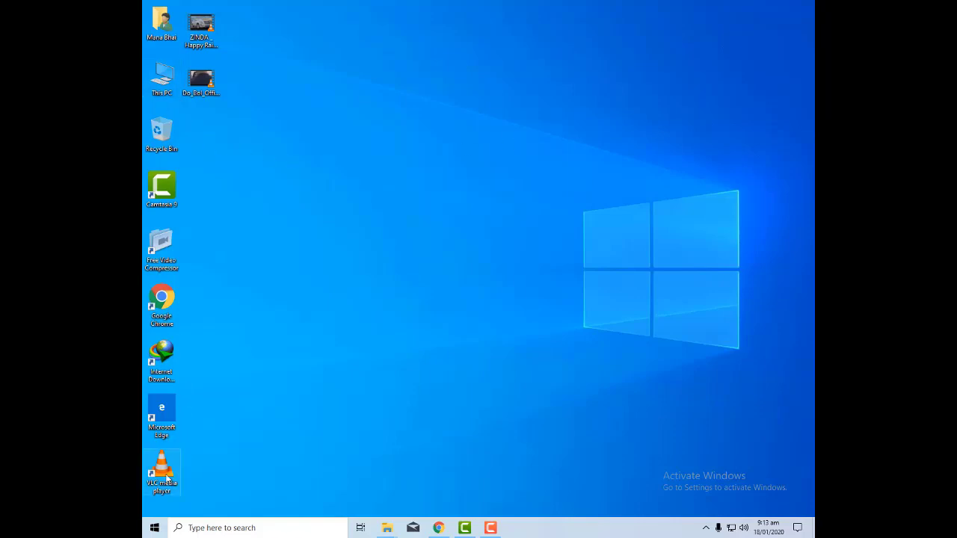
Open VLC media player, enable Anaglyph 3D in the advanced video effects, and close the effects window and the player.
{"action": "double_click", "coordinate": [168, 477]}
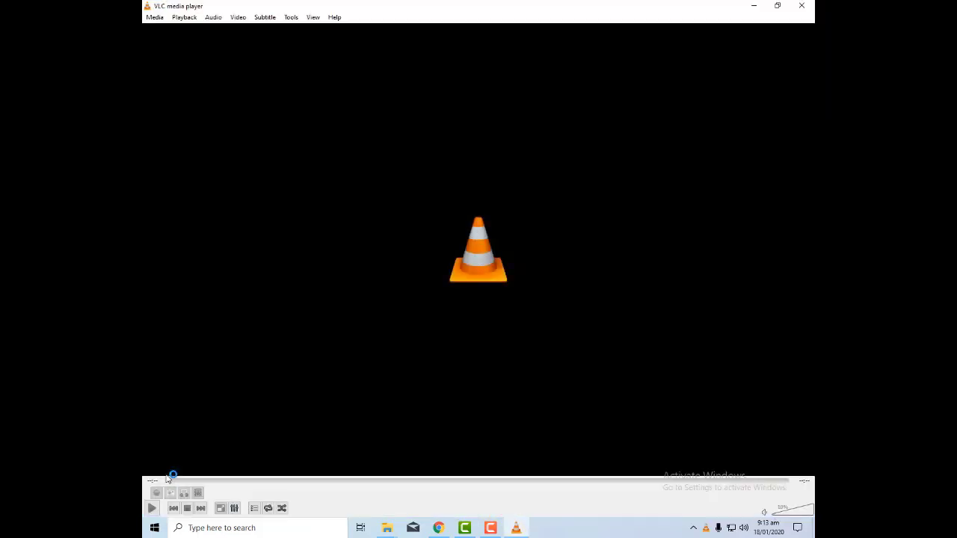
{"action": "left_click", "coordinate": [291, 17]}
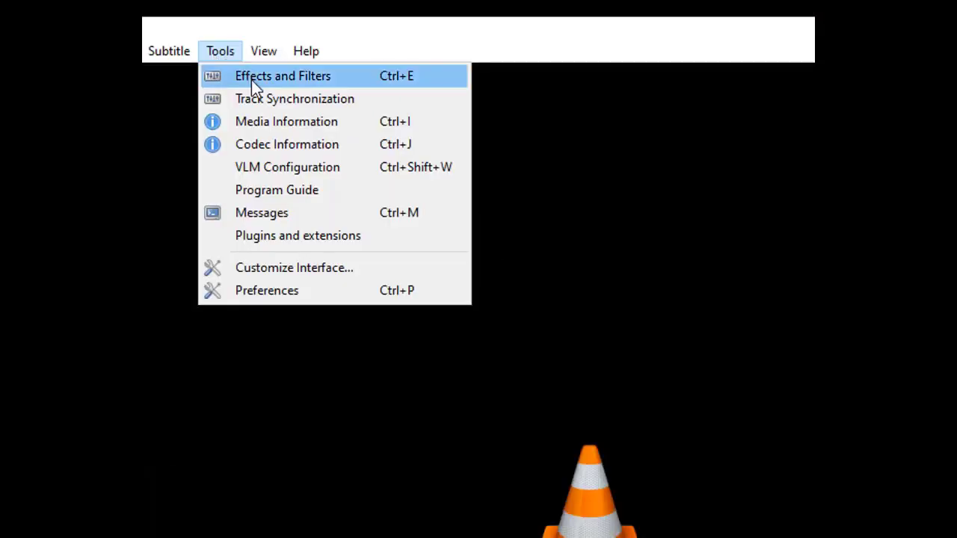
{"action": "left_click", "coordinate": [253, 77]}
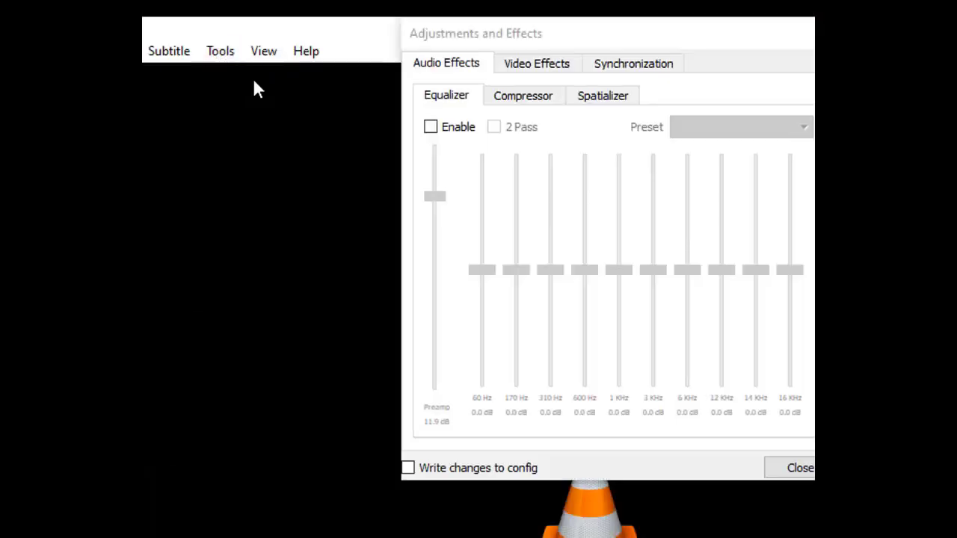
{"action": "left_click", "coordinate": [540, 69]}
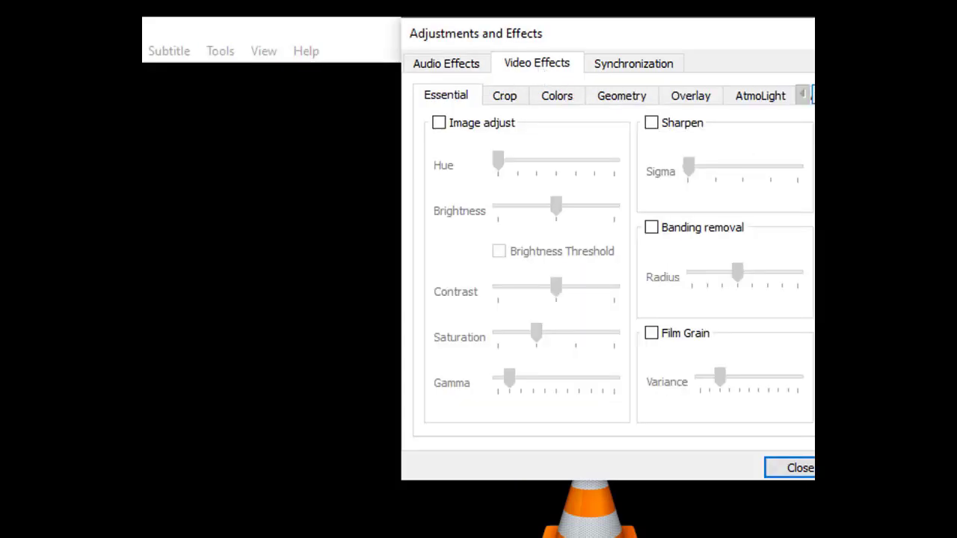
{"action": "left_click", "coordinate": [813, 95]}
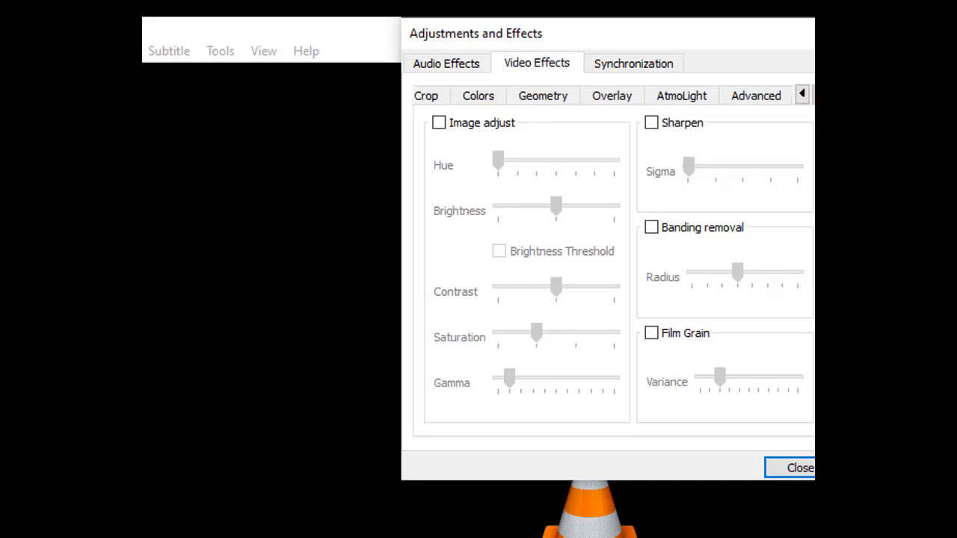
{"action": "left_click", "coordinate": [757, 101]}
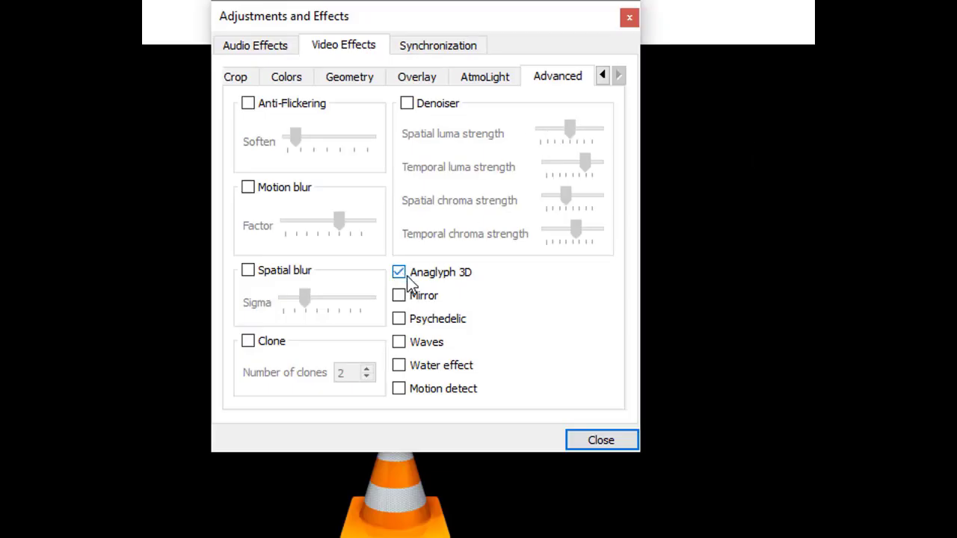
{"action": "left_click", "coordinate": [603, 447]}
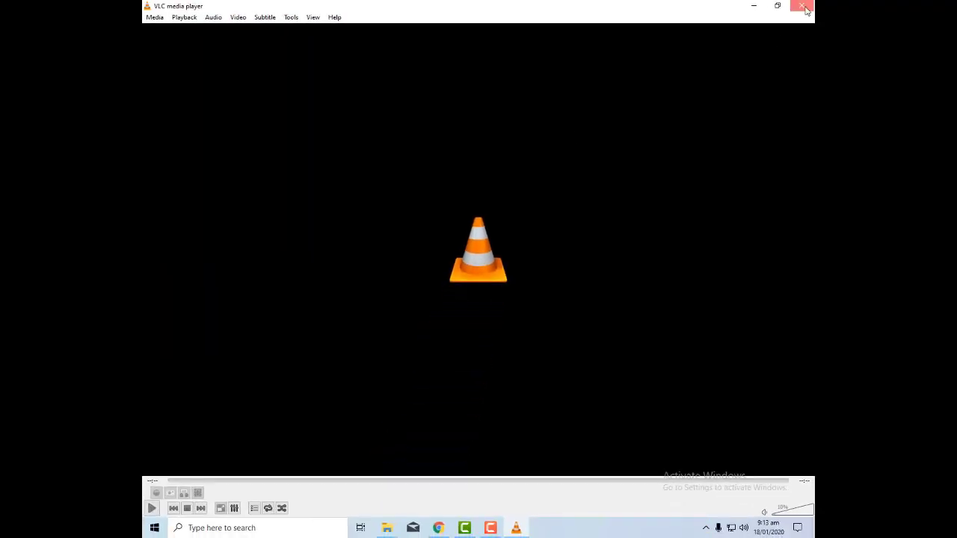
{"action": "left_click", "coordinate": [803, 6]}
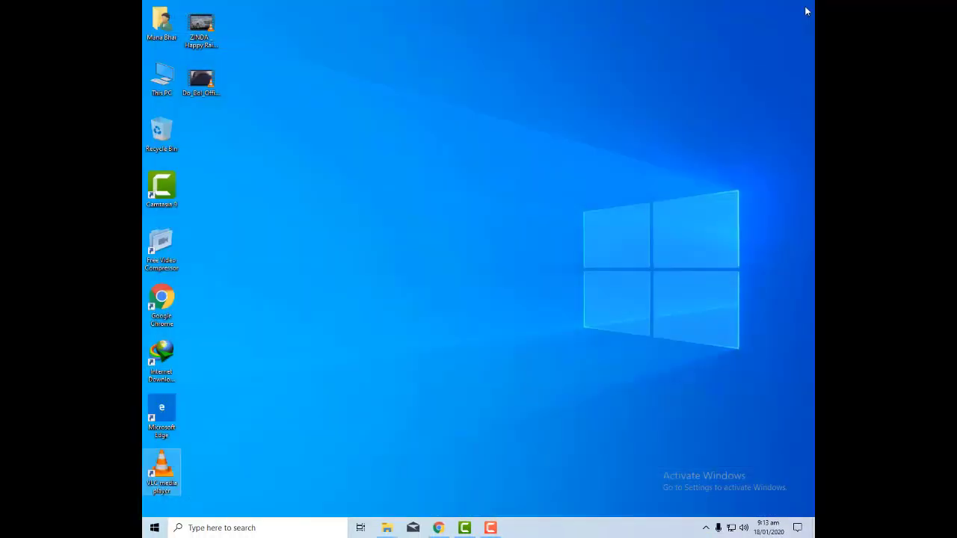
{"action": "right_click", "coordinate": [466, 119]}
{"action": "left_click", "coordinate": [482, 150]}
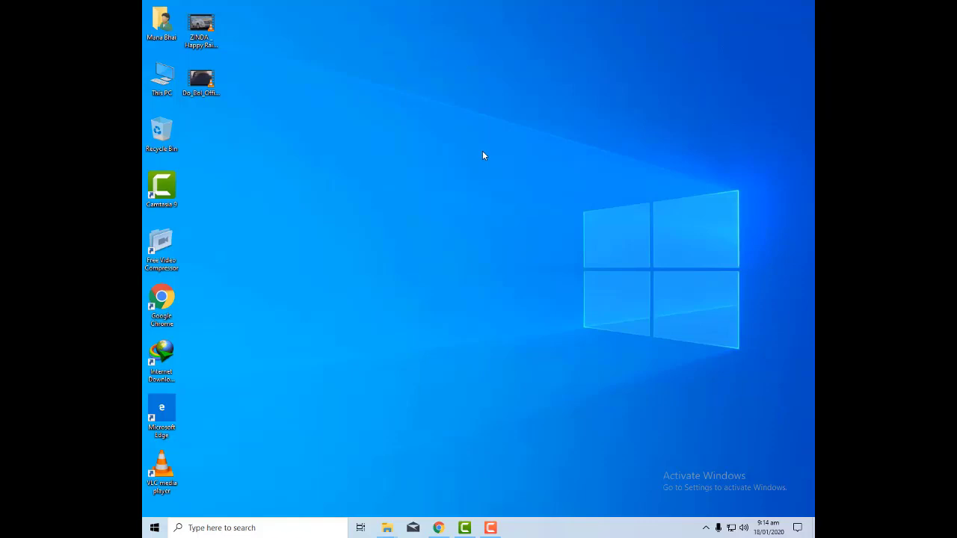
{"action": "right_click", "coordinate": [406, 110]}
{"action": "left_click", "coordinate": [429, 142]}
Check the frame width, frame height and bitrates in the Do_Bol video's file properties, and close them.
{"action": "right_click", "coordinate": [204, 91]}
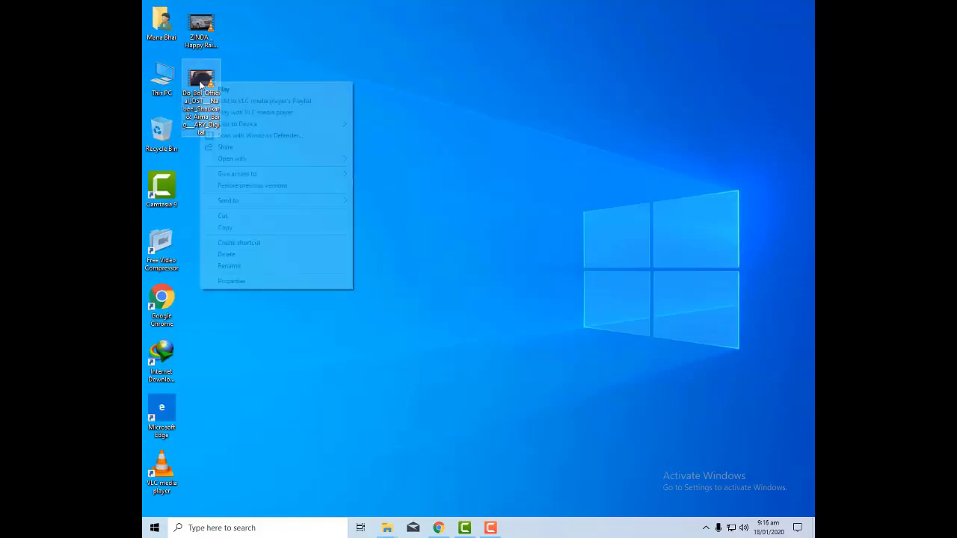
{"action": "left_click", "coordinate": [231, 281]}
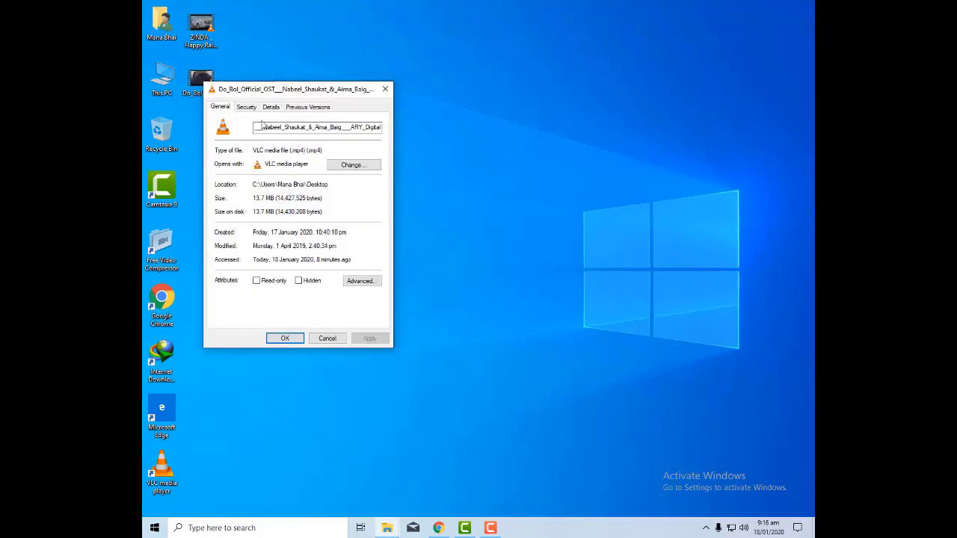
{"action": "left_click", "coordinate": [247, 110]}
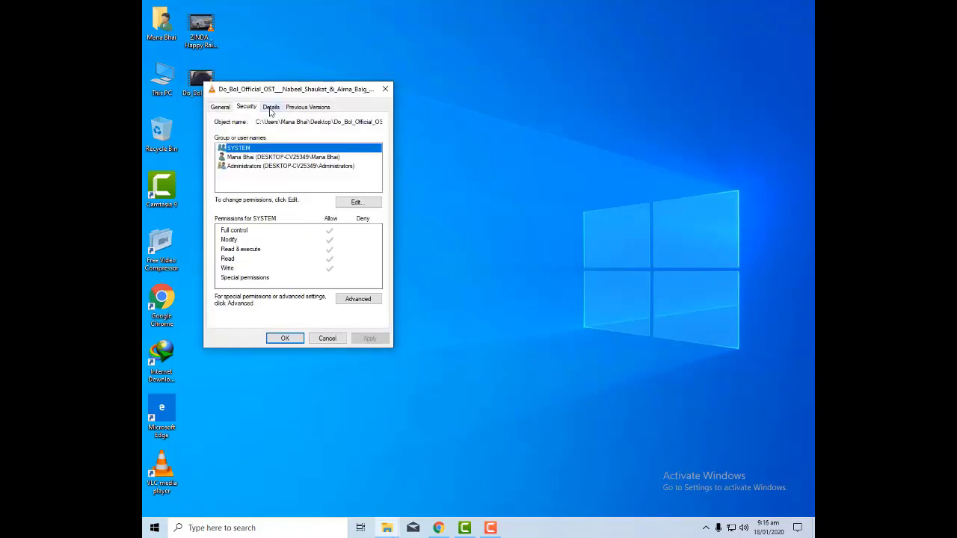
{"action": "left_click", "coordinate": [271, 109]}
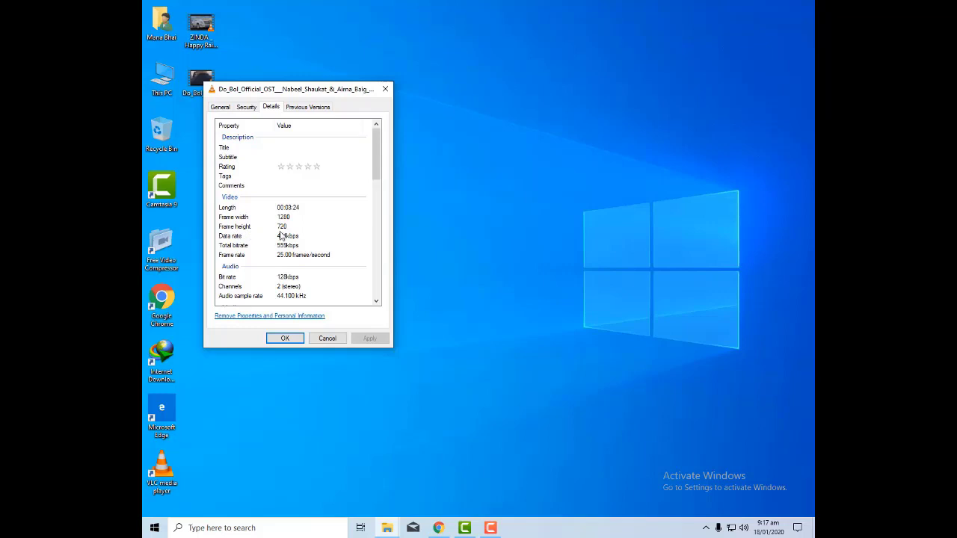
{"action": "left_click", "coordinate": [288, 339]}
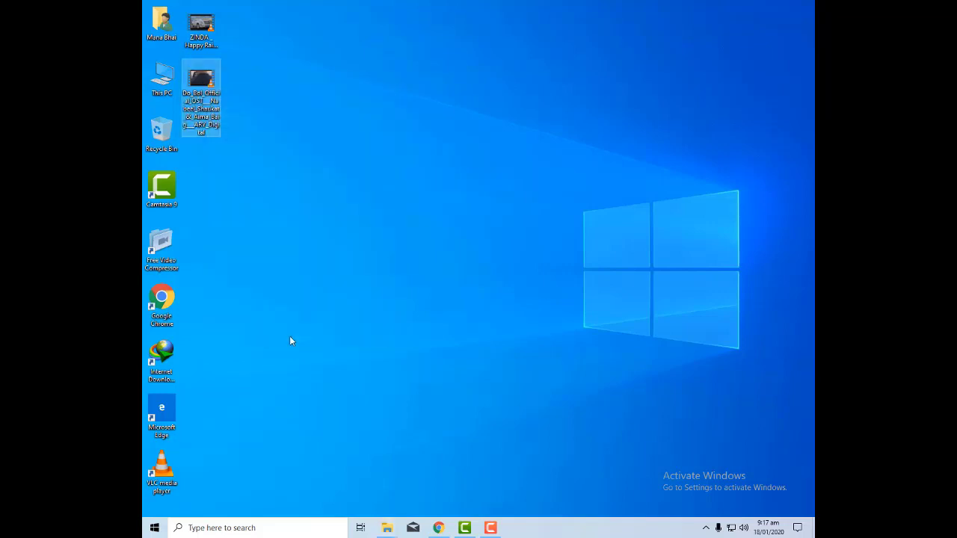
{"action": "right_click", "coordinate": [320, 198]}
{"action": "left_click", "coordinate": [336, 224]}
{"action": "right_click", "coordinate": [323, 194]}
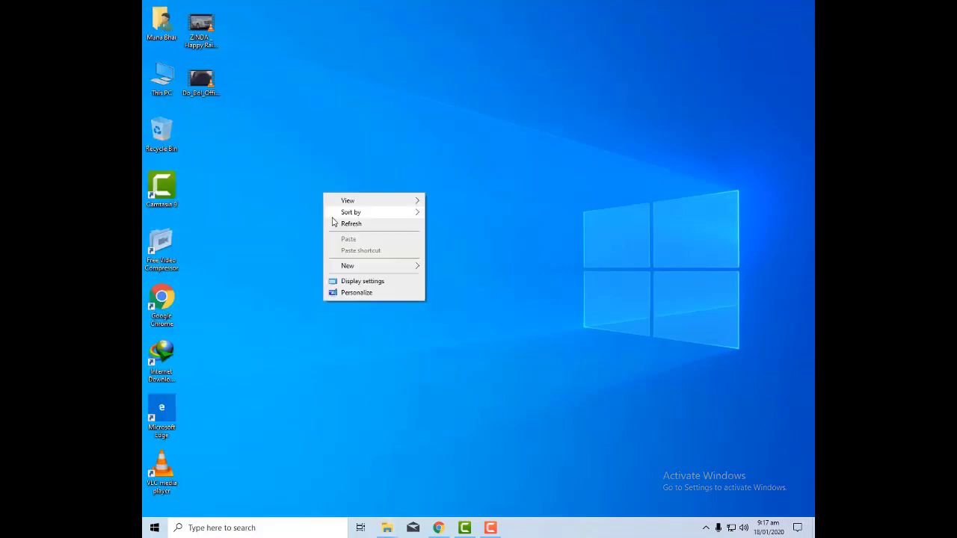
{"action": "left_click", "coordinate": [335, 224]}
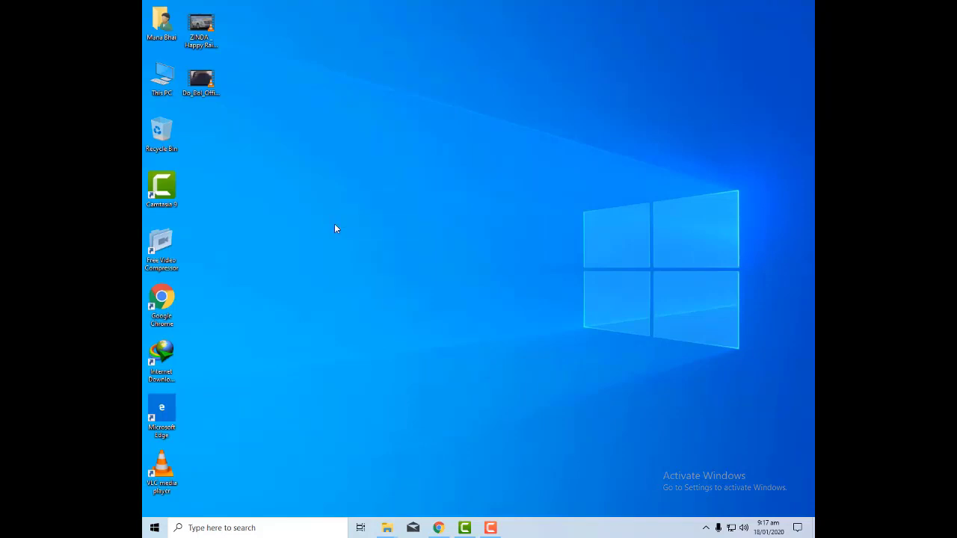
Open VLC media player and add the Do_Bol video from the Desktop as the file to convert.
{"action": "double_click", "coordinate": [172, 468]}
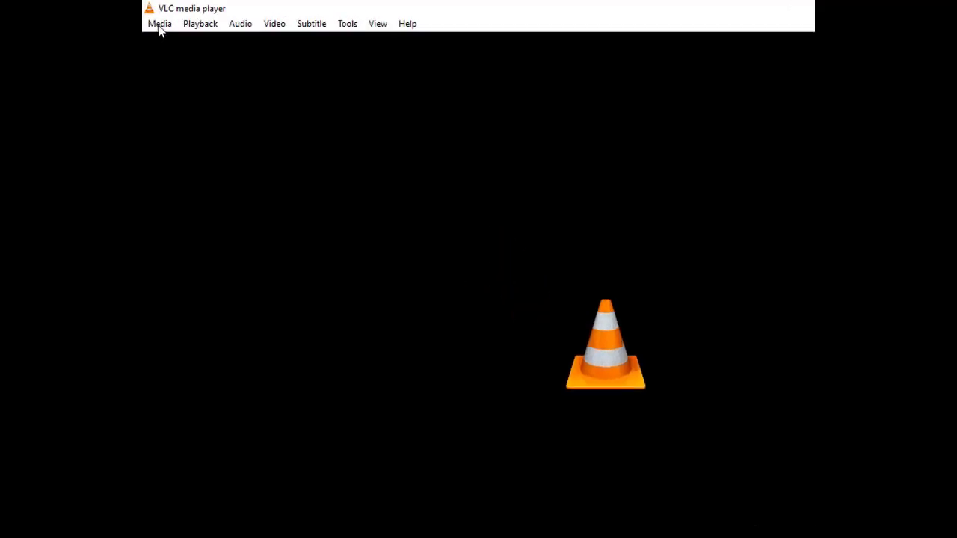
{"action": "left_click", "coordinate": [159, 25]}
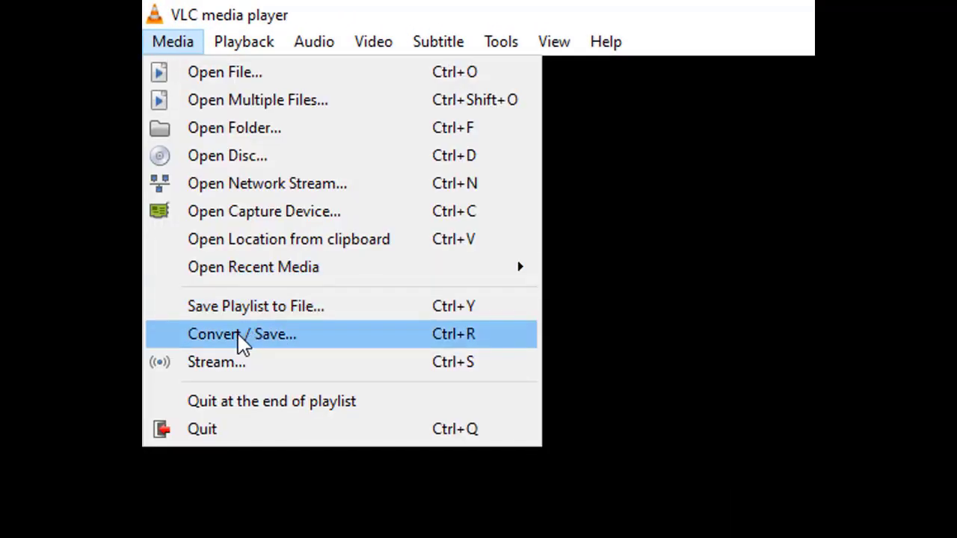
{"action": "left_click", "coordinate": [239, 336]}
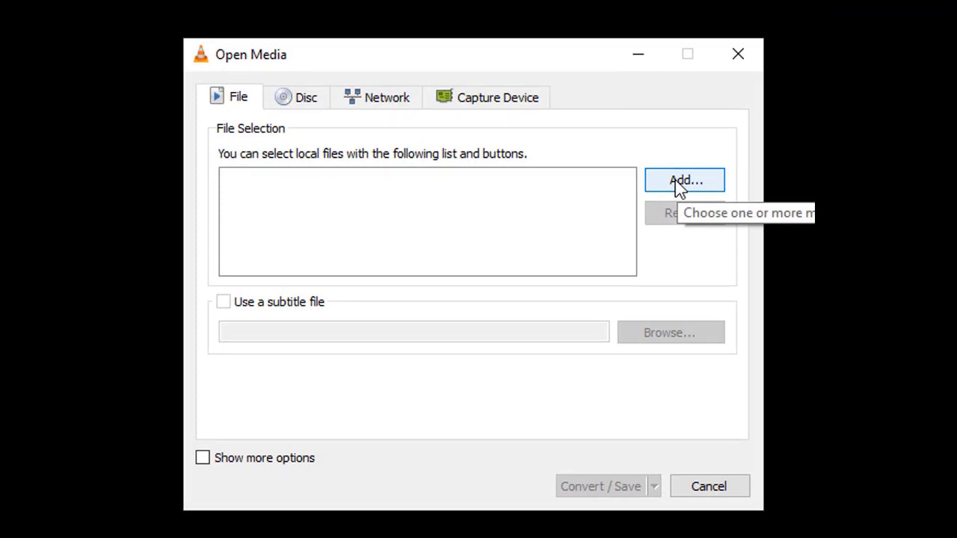
{"action": "left_click", "coordinate": [677, 187]}
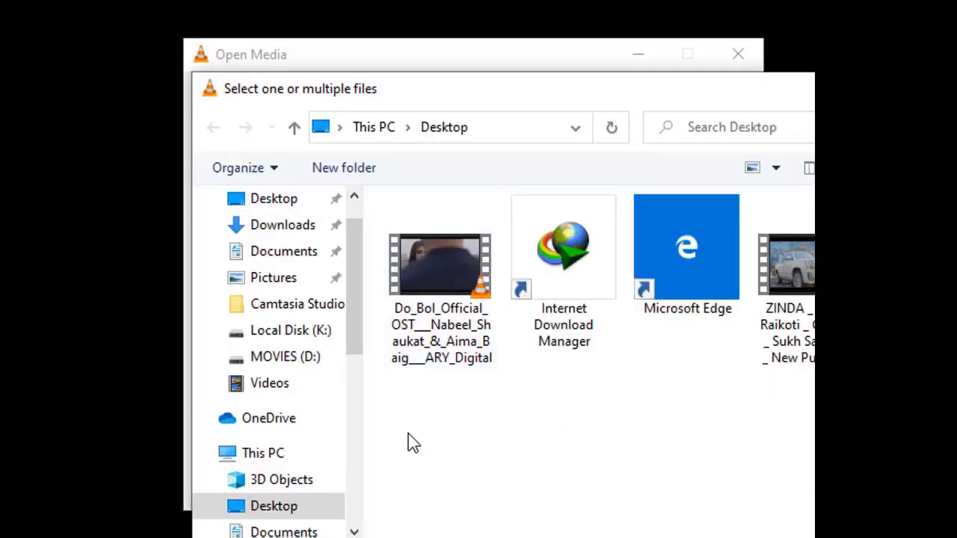
{"action": "left_click", "coordinate": [276, 204]}
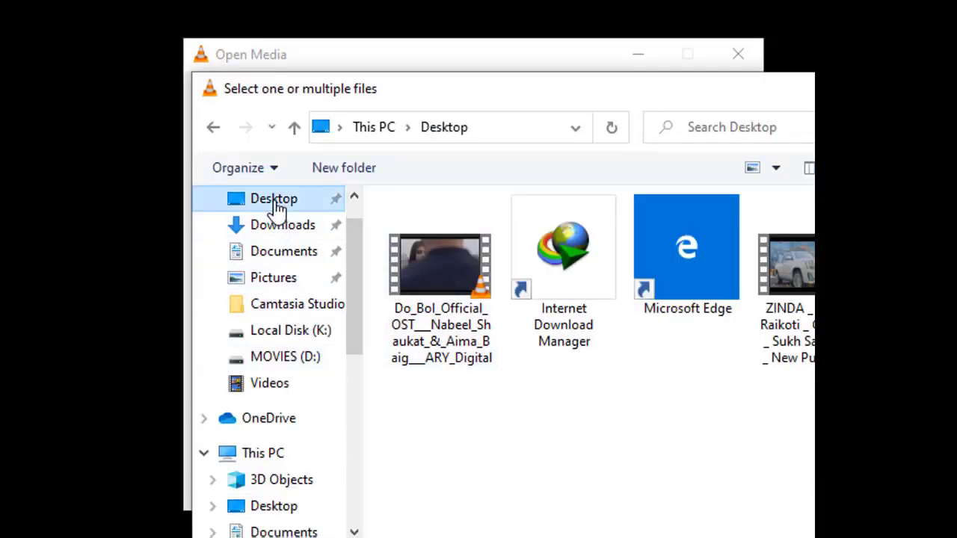
{"action": "left_click", "coordinate": [432, 326]}
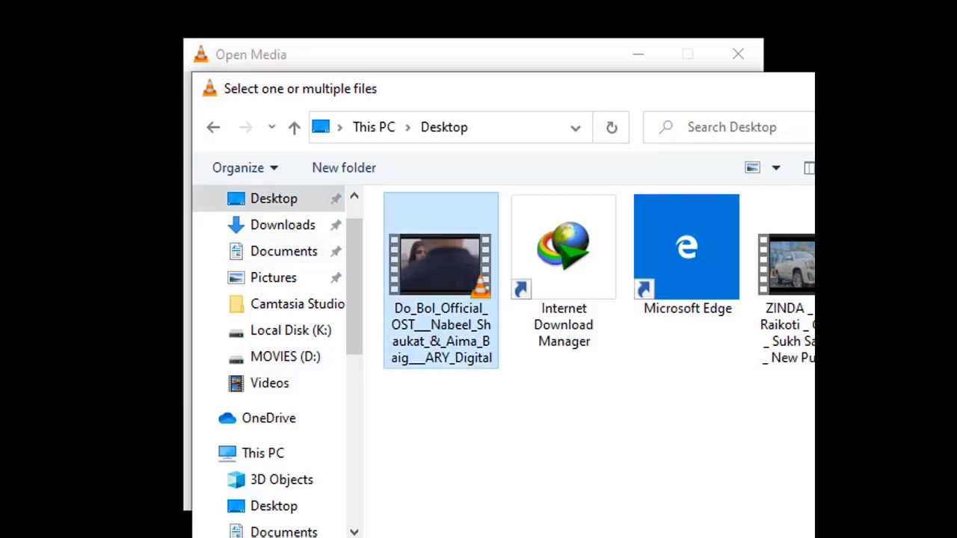
{"action": "key", "text": "Return"}
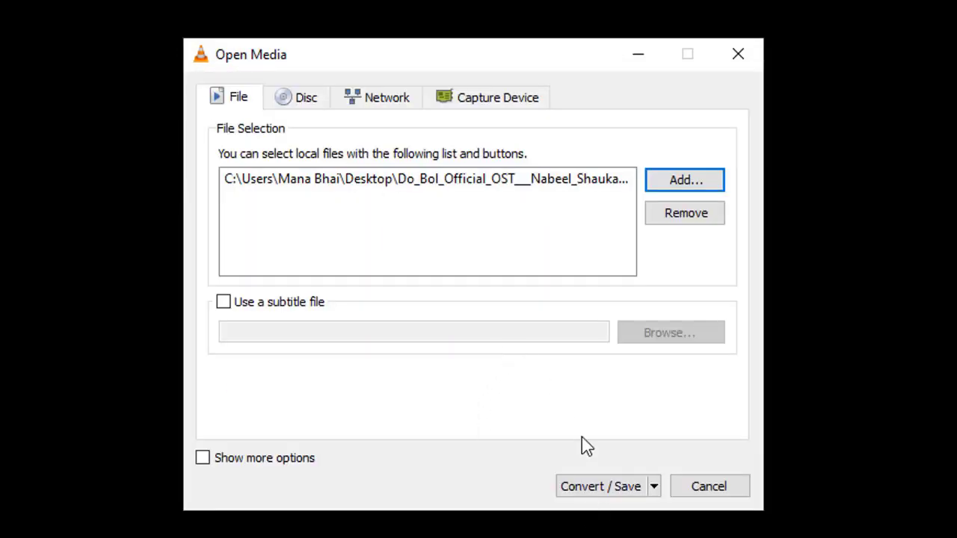
Proceed to the conversion settings and set the destination file to Hd Video on the Desktop.
{"action": "left_click", "coordinate": [593, 486]}
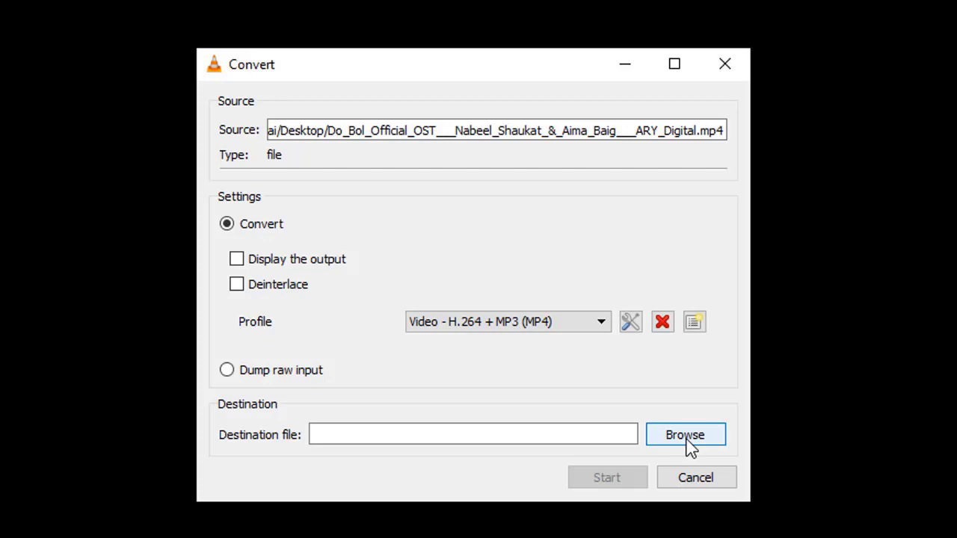
{"action": "left_click", "coordinate": [688, 445]}
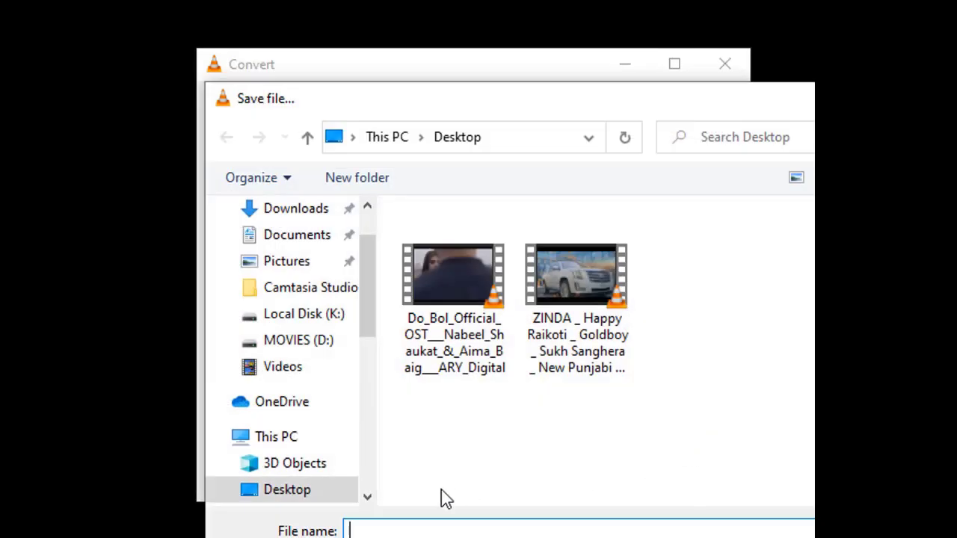
{"action": "left_click", "coordinate": [295, 495]}
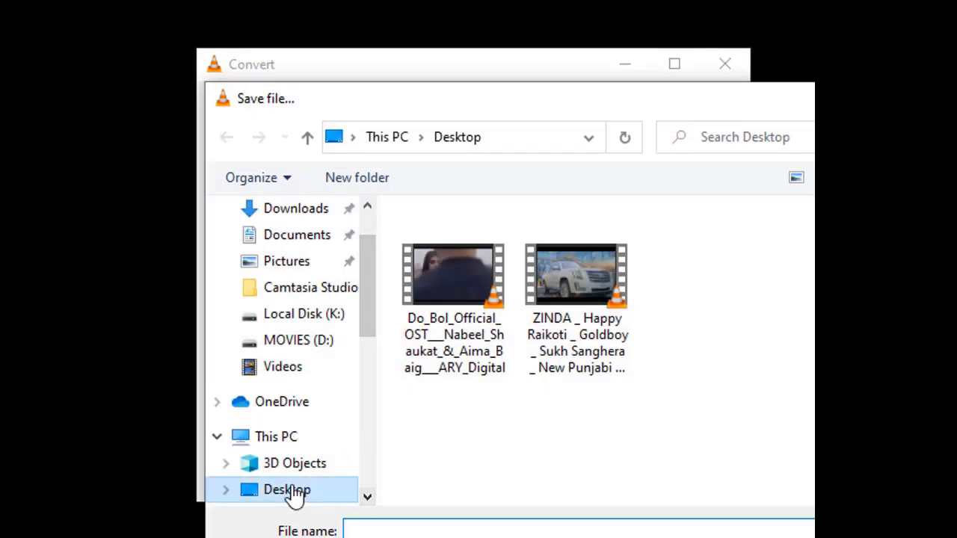
{"action": "left_click", "coordinate": [433, 527]}
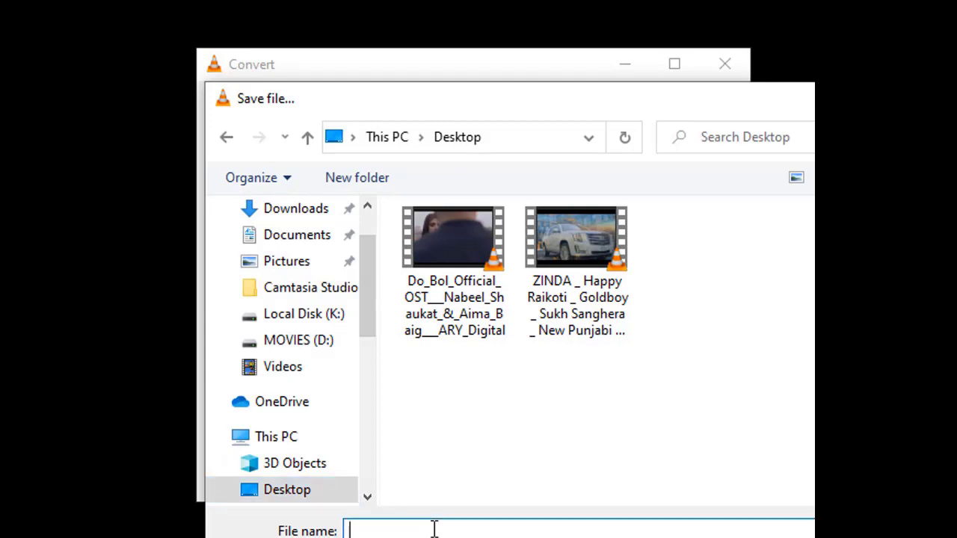
{"action": "type", "text": "Hd Video"}
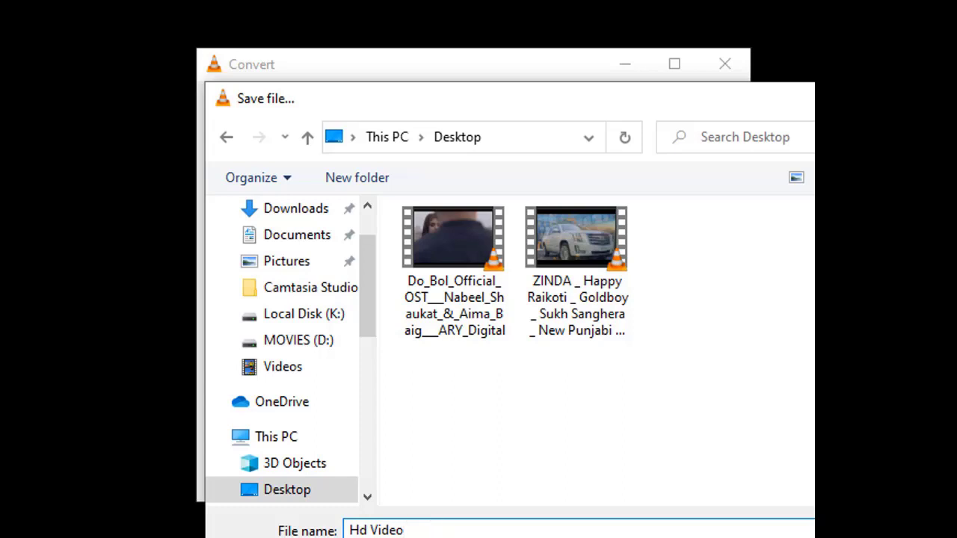
{"action": "key", "text": "Return"}
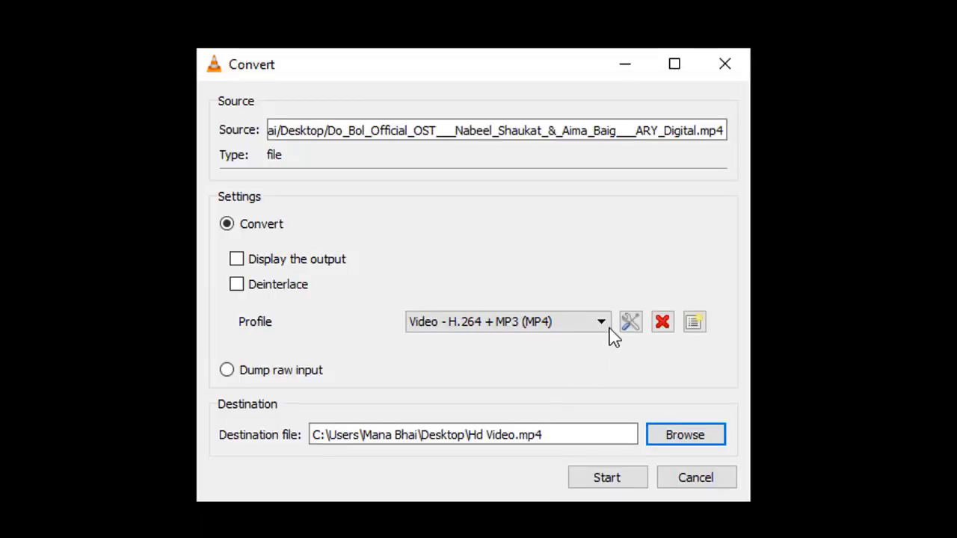
Choose the Video for MPEG4 1080p TV/device profile and start the conversion.
{"action": "left_click", "coordinate": [606, 321]}
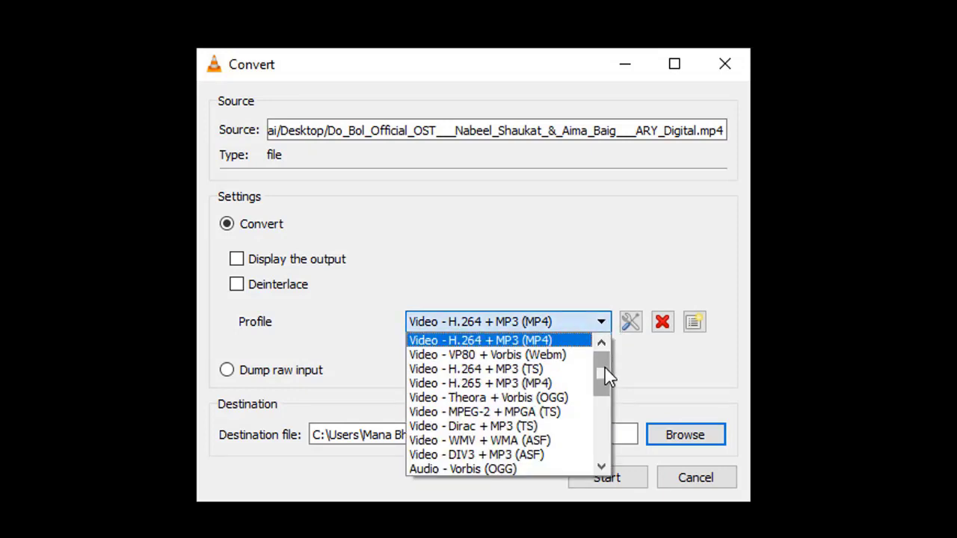
{"action": "left_click_drag", "start_coordinate": [607, 377], "coordinate": [603, 400]}
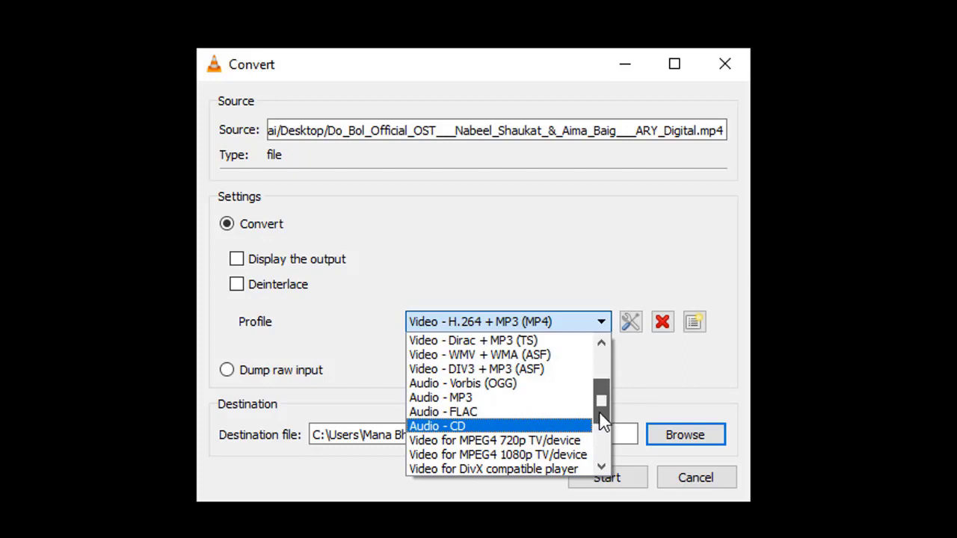
{"action": "scroll", "coordinate": [603, 422], "scroll_direction": "down", "scroll_amount": 1}
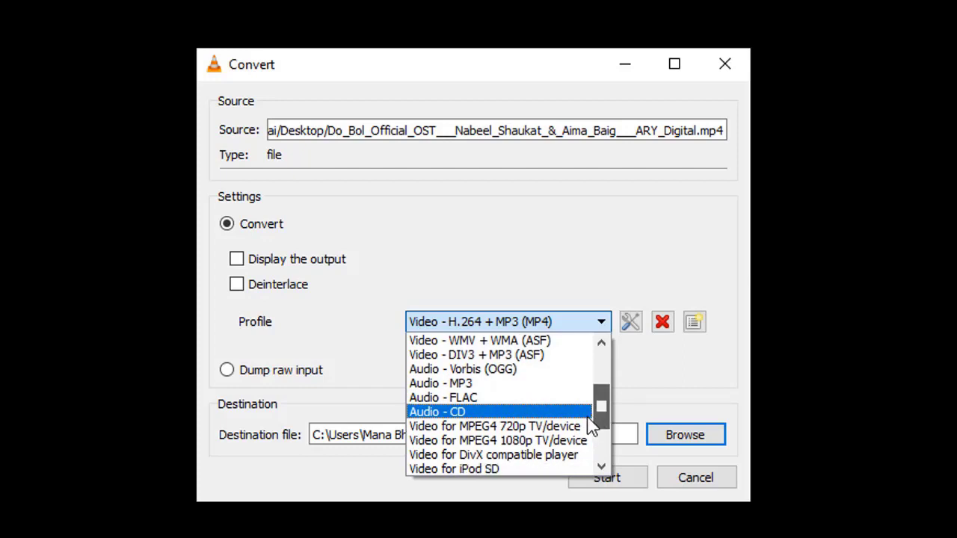
{"action": "left_click", "coordinate": [523, 441]}
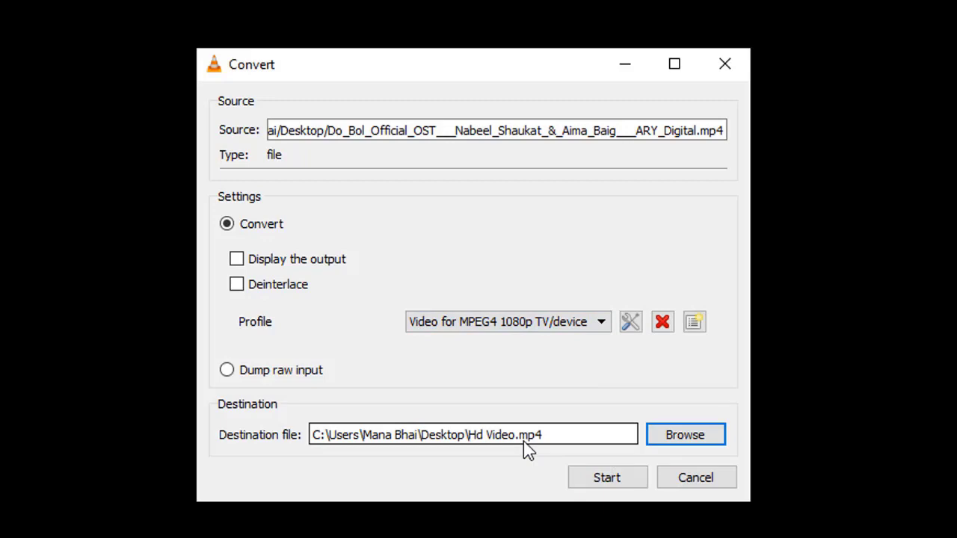
{"action": "left_click", "coordinate": [617, 484]}
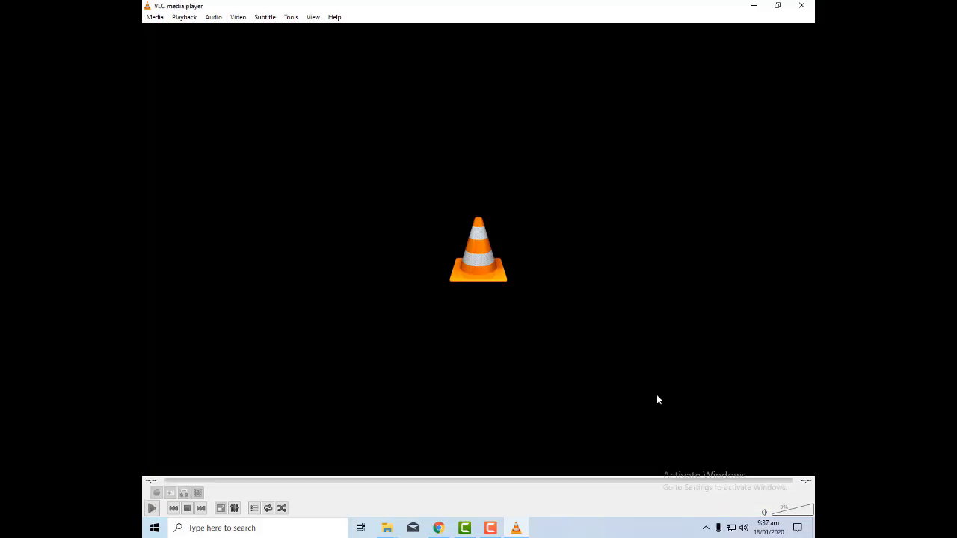
Close VLC media player and refresh the desktop.
{"action": "left_click", "coordinate": [800, 6]}
{"action": "right_click", "coordinate": [464, 99]}
{"action": "left_click", "coordinate": [496, 123]}
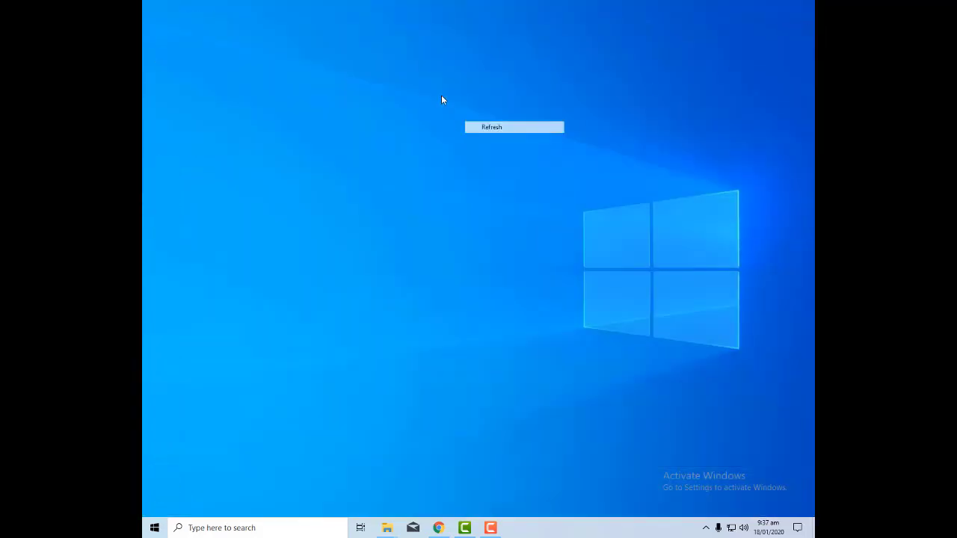
{"action": "right_click", "coordinate": [439, 96]}
{"action": "left_click", "coordinate": [472, 122]}
{"action": "right_click", "coordinate": [422, 91]}
{"action": "left_click", "coordinate": [455, 121]}
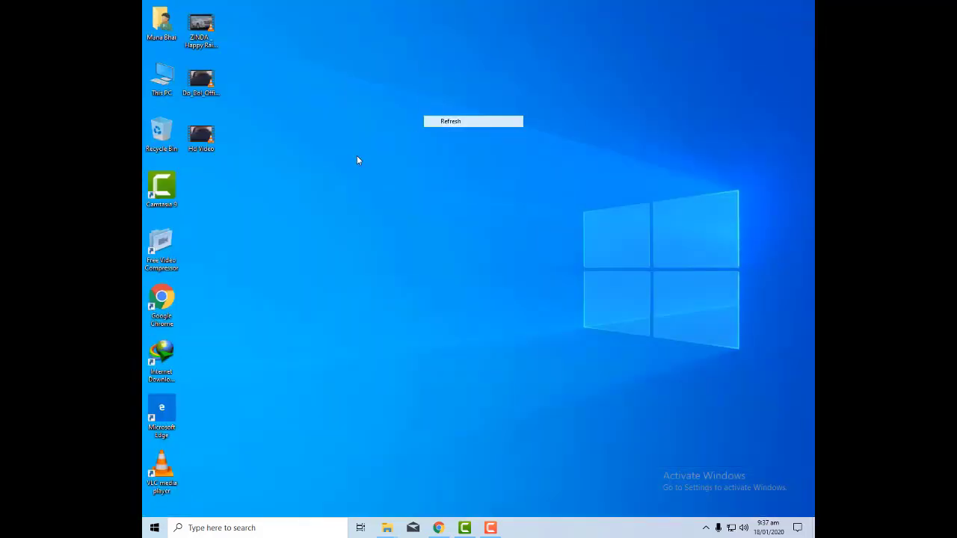
Check the frame width, frame height and bitrates in the Hd Video file's properties.
{"action": "right_click", "coordinate": [204, 147]}
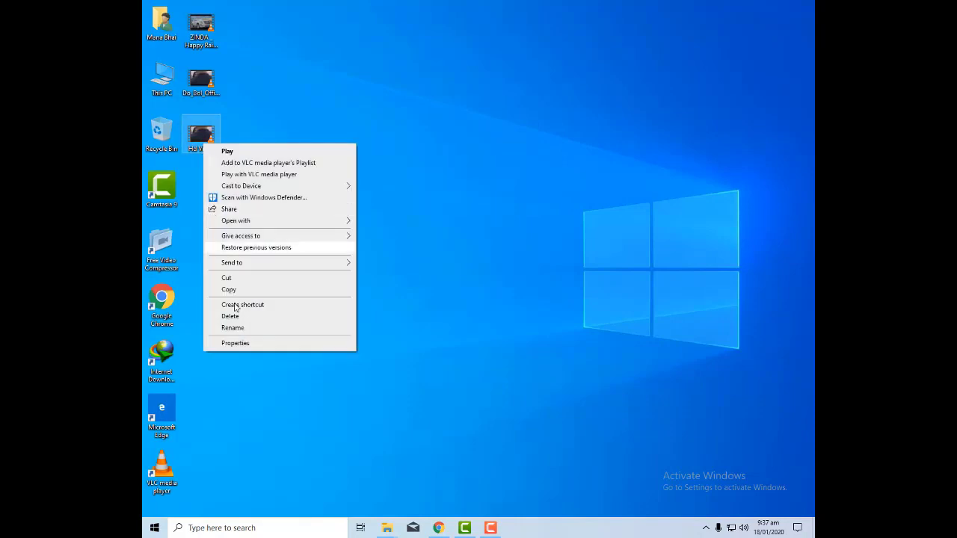
{"action": "left_click", "coordinate": [236, 343]}
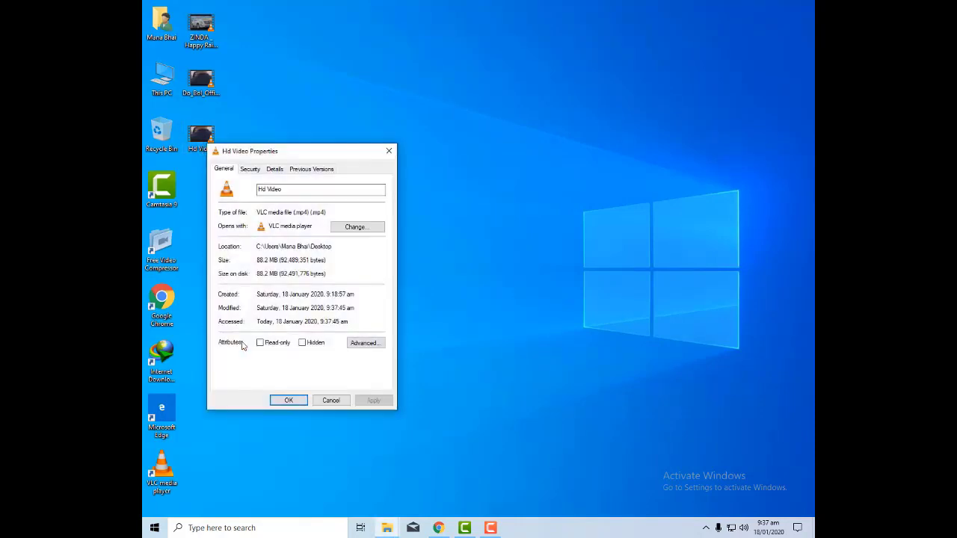
{"action": "left_click", "coordinate": [251, 169]}
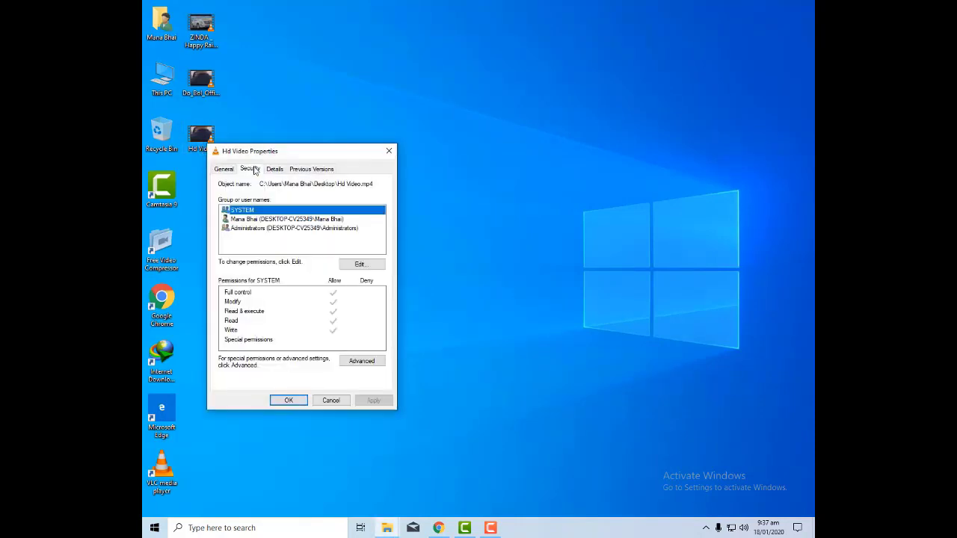
{"action": "left_click", "coordinate": [274, 171]}
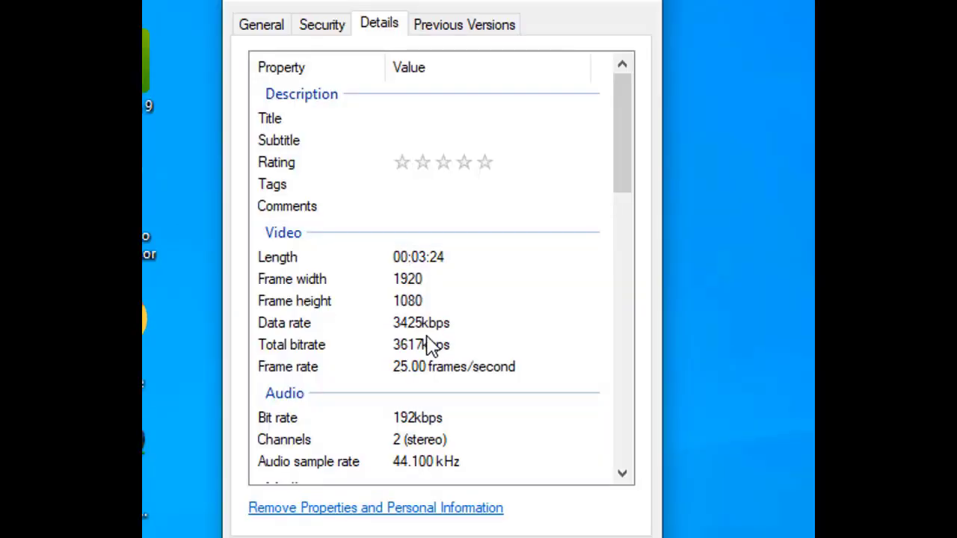